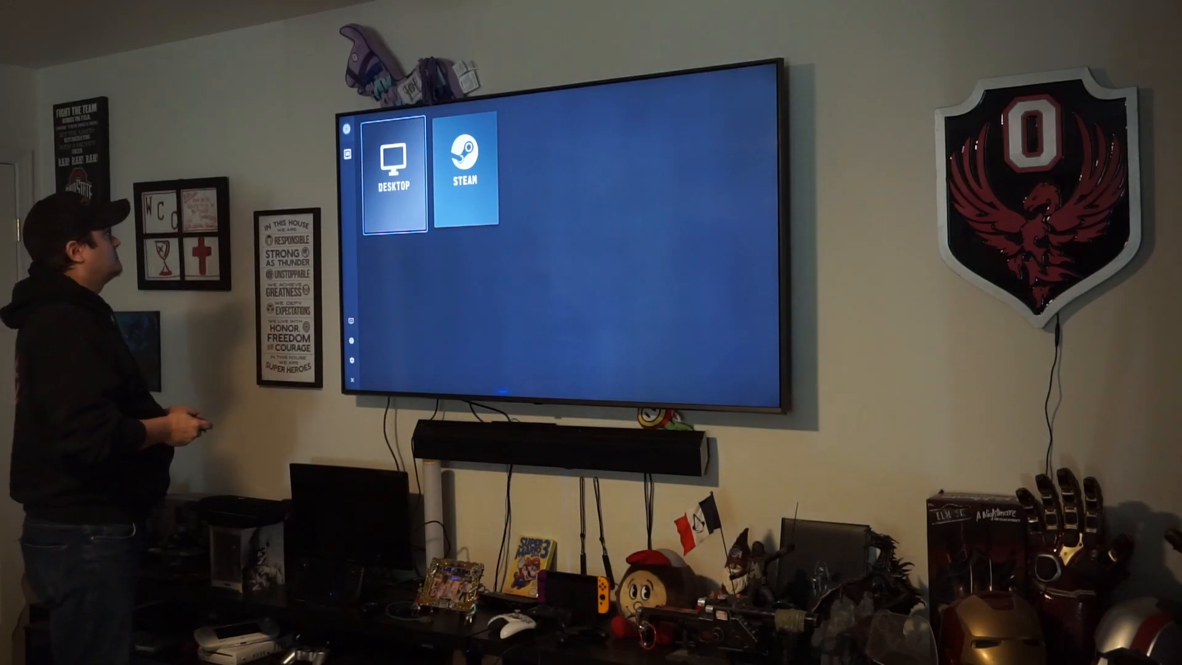
{"action": "key", "text": "Right"}
{"action": "key", "text": "Return"}
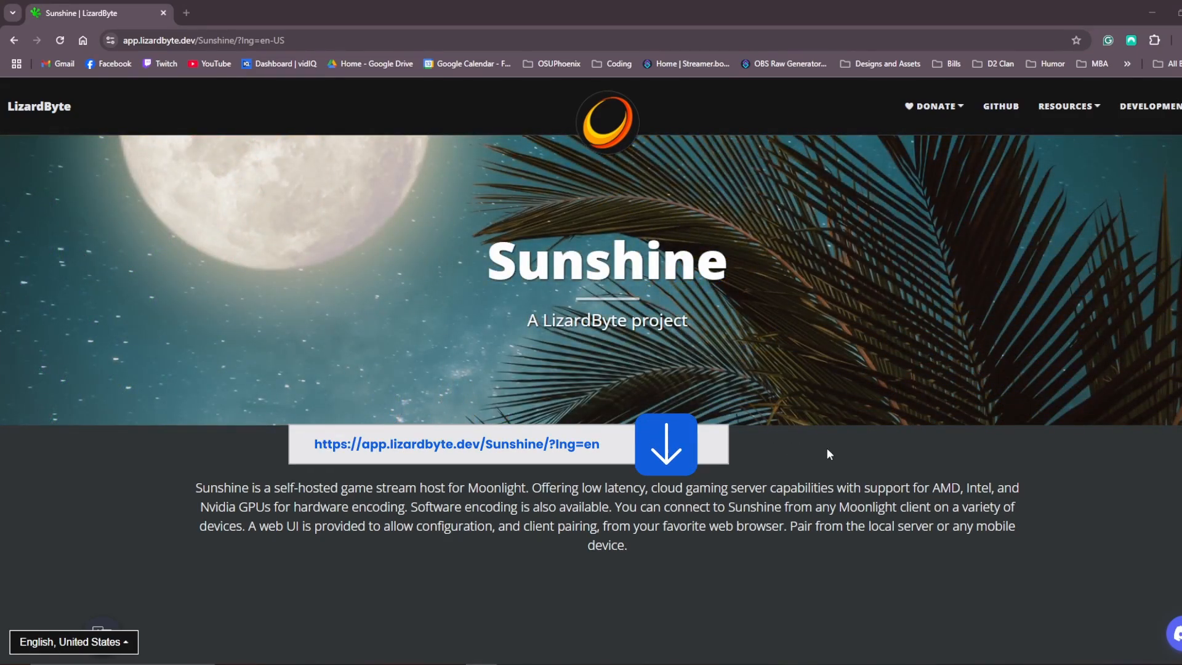
Open the latest Sunshine release, v2025.122.141614, from the download section of the LizardByte site
{"action": "scroll", "coordinate": [790, 424], "scroll_direction": "down", "scroll_amount": 7}
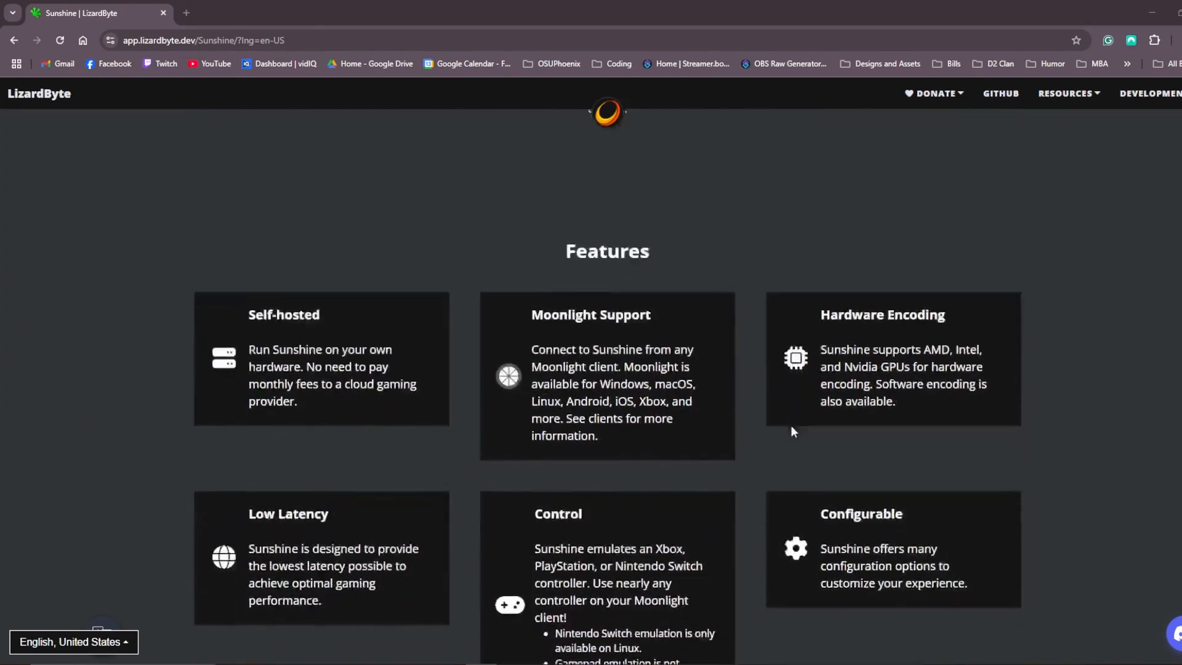
{"action": "scroll", "coordinate": [777, 427], "scroll_direction": "down", "scroll_amount": 10}
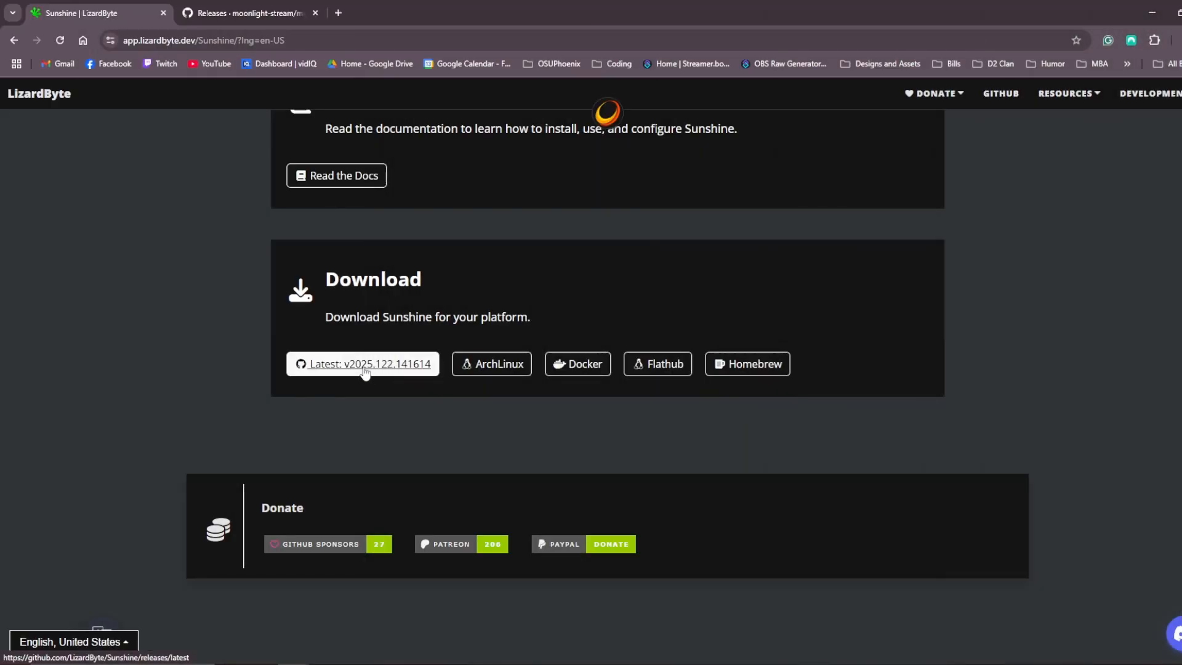
{"action": "left_click", "coordinate": [365, 369]}
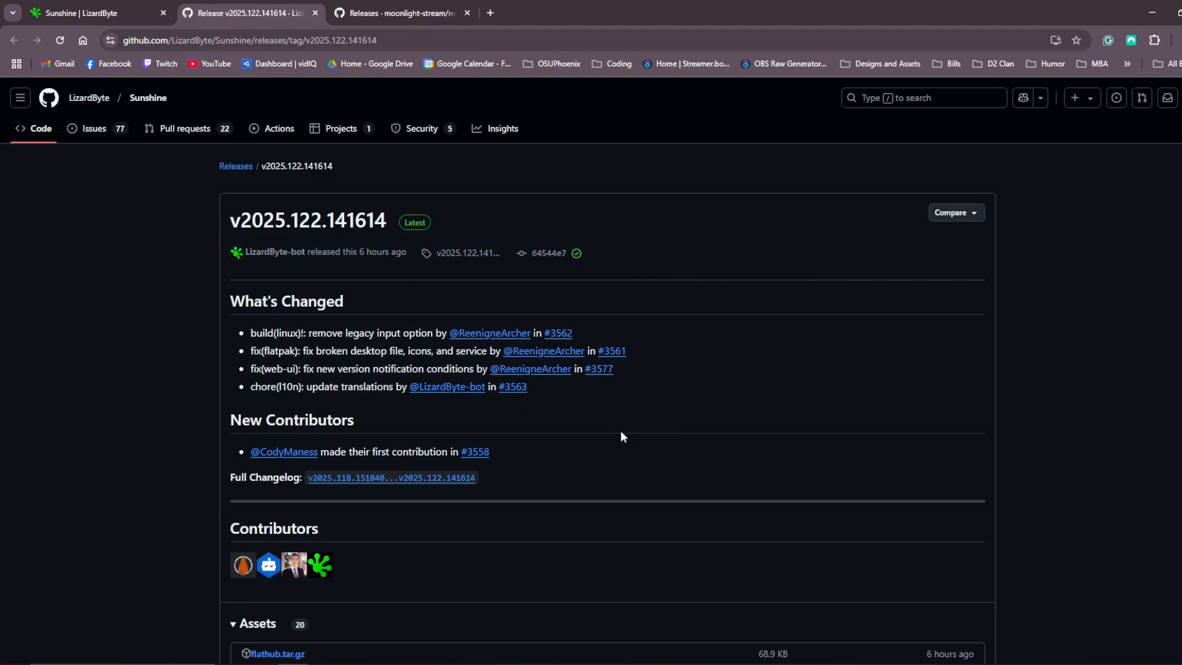
Download sunshine-windows-installer.exe from the release assets and run it, allowing it through Microsoft Defender SmartScreen
{"action": "scroll", "coordinate": [595, 431], "scroll_direction": "down", "scroll_amount": 8}
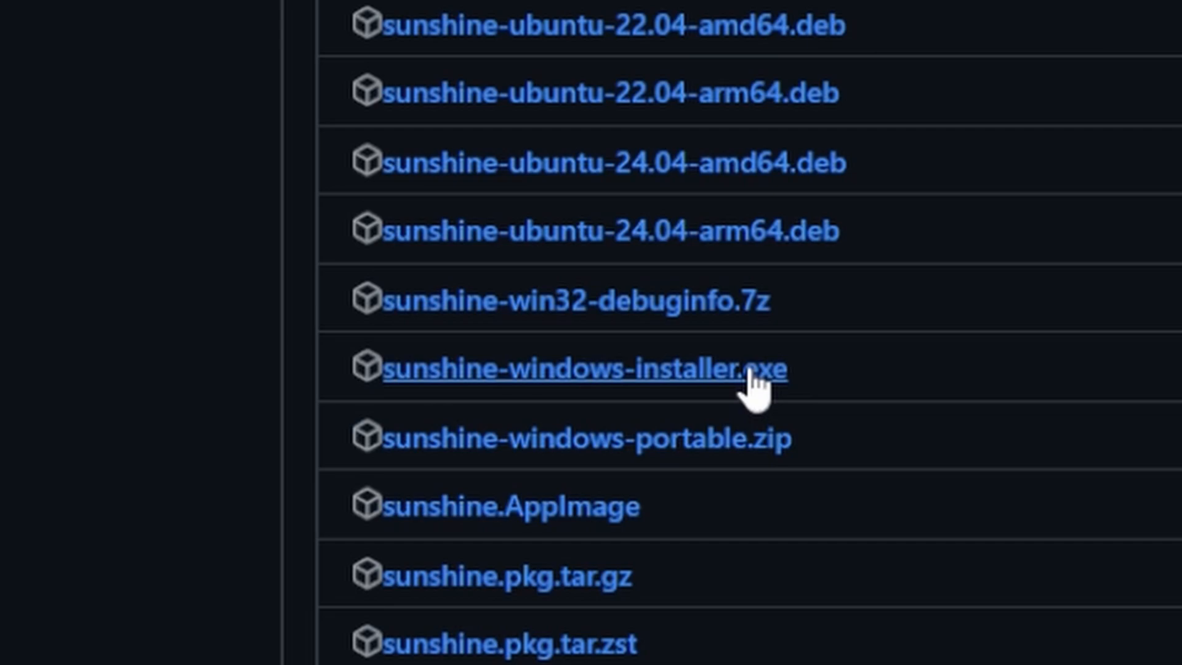
{"action": "left_click", "coordinate": [751, 371]}
{"action": "left_click", "coordinate": [930, 161]}
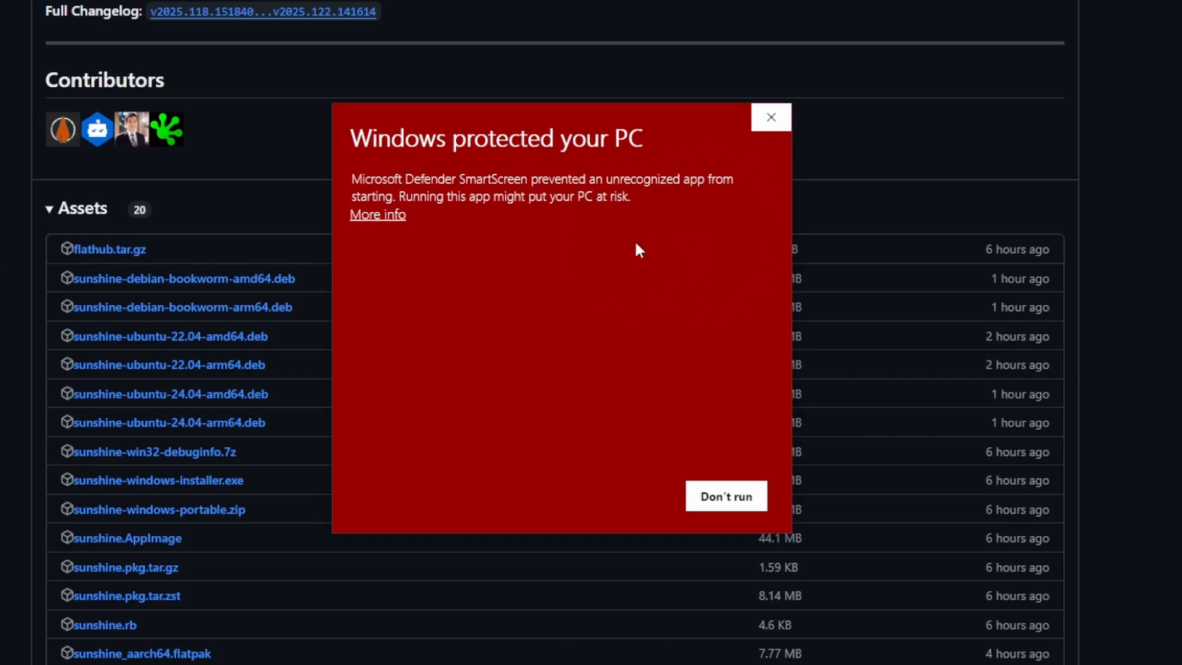
{"action": "left_click", "coordinate": [384, 215]}
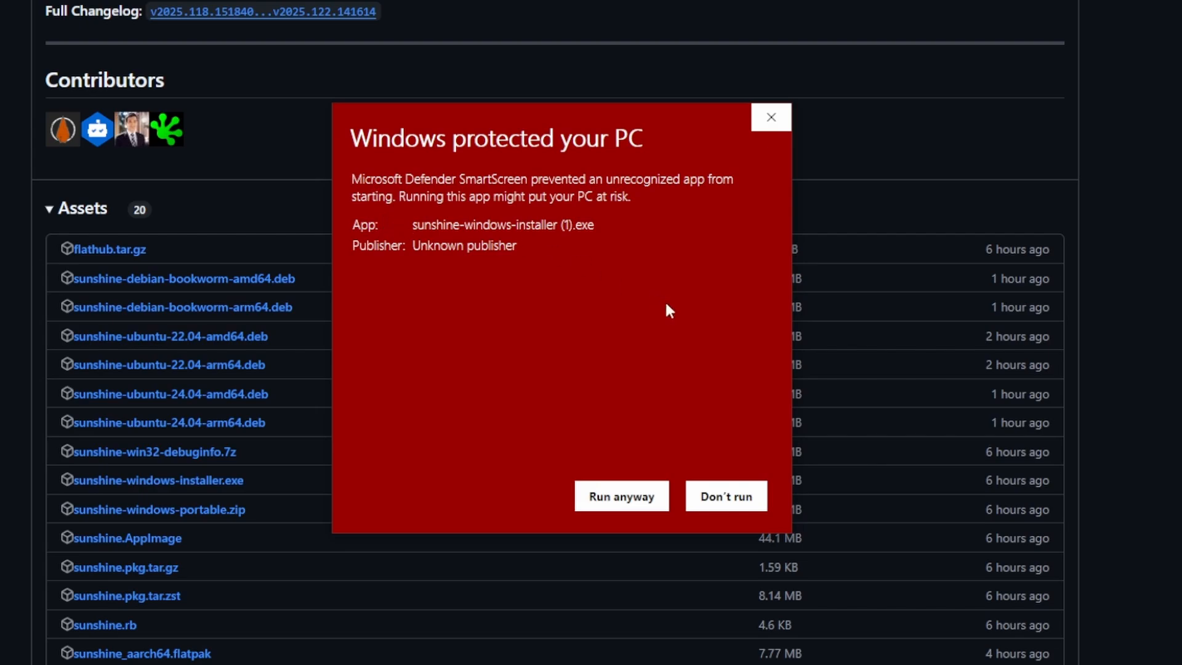
{"action": "left_click", "coordinate": [618, 505]}
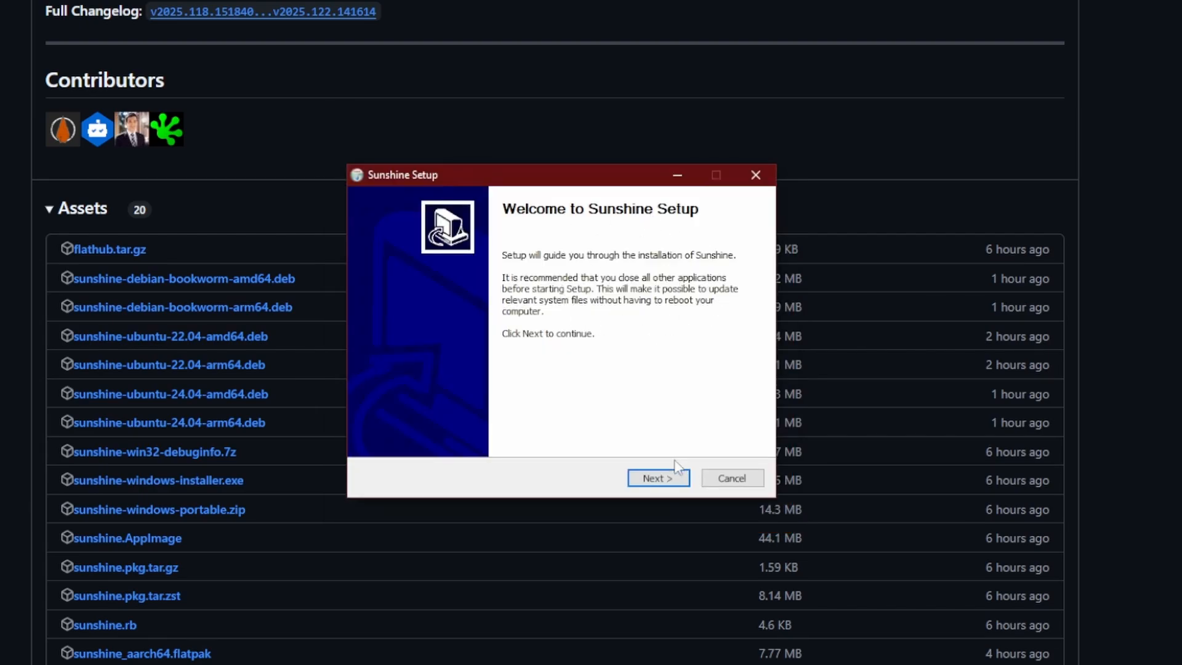
Accept the license and install Sunshine to C:\Program Files\Sunshine with the default Start Menu folder and components
{"action": "left_click", "coordinate": [662, 478]}
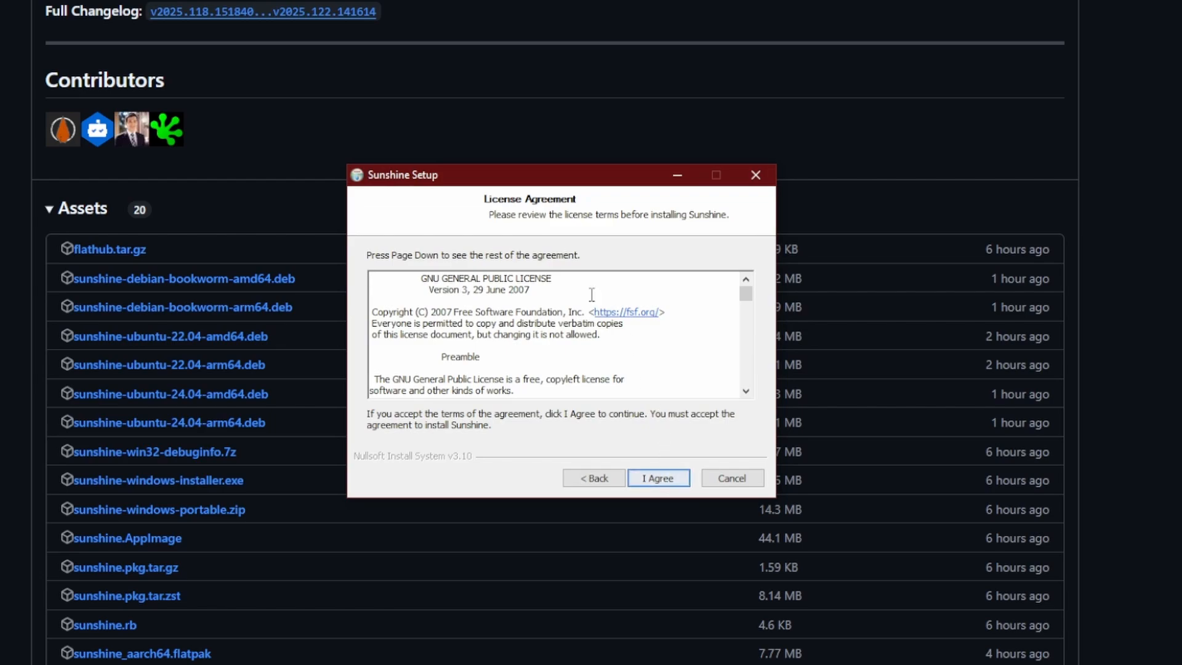
{"action": "left_click", "coordinate": [659, 478]}
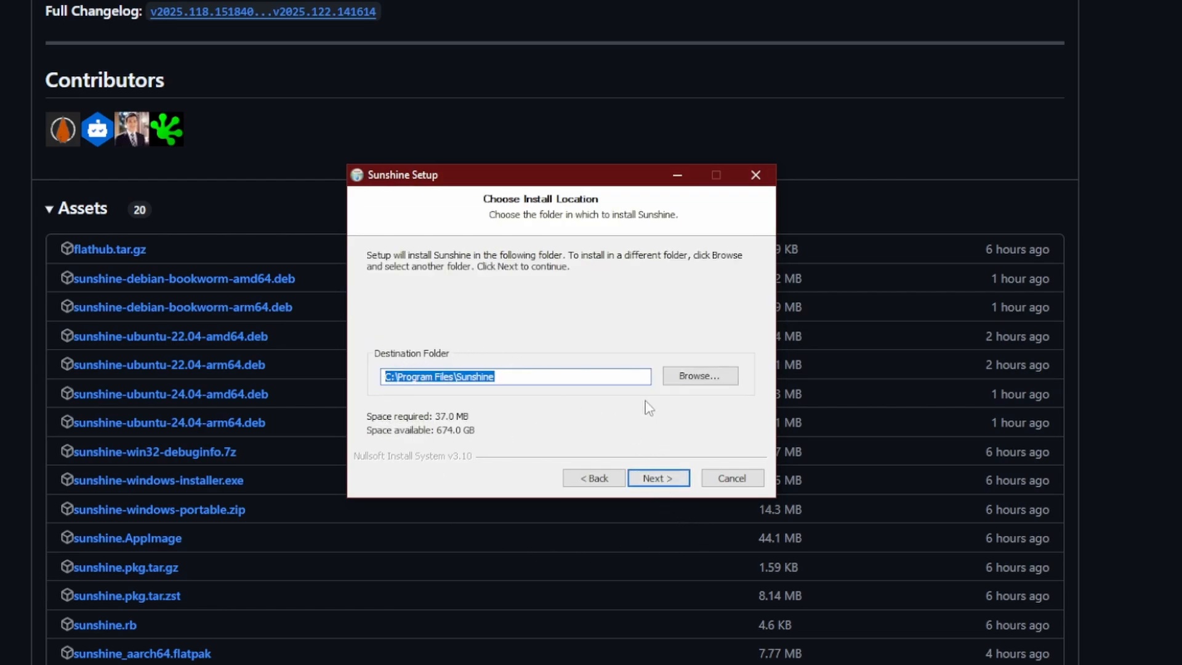
{"action": "left_click", "coordinate": [647, 478]}
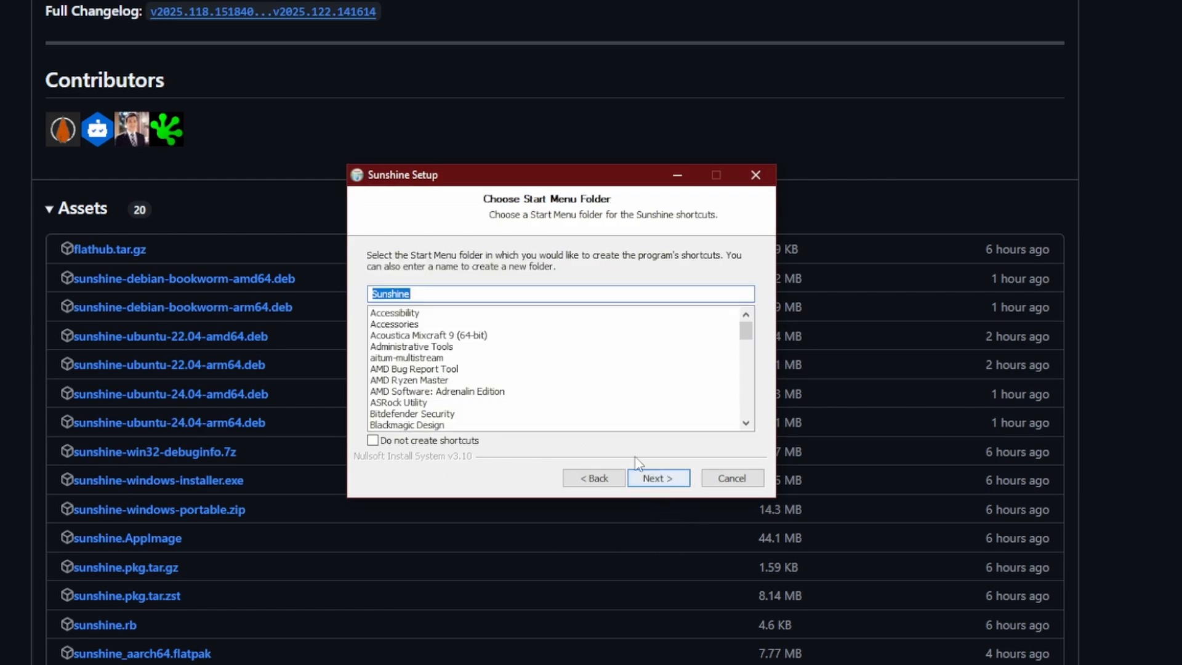
{"action": "left_click", "coordinate": [684, 475]}
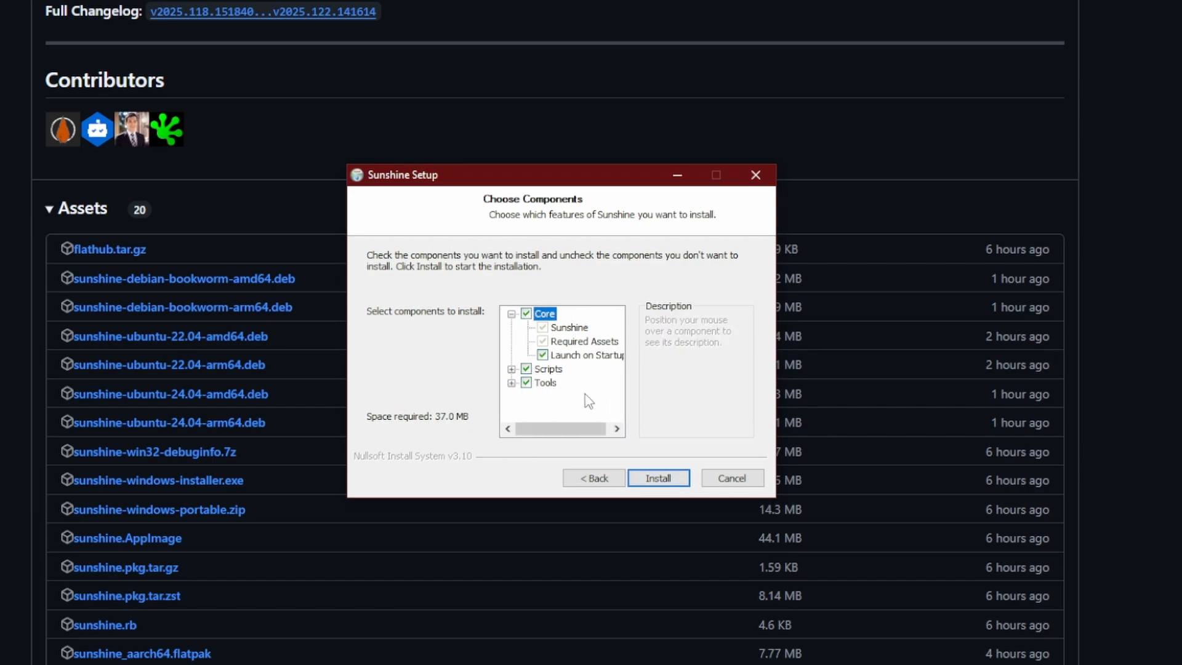
{"action": "left_click", "coordinate": [663, 481]}
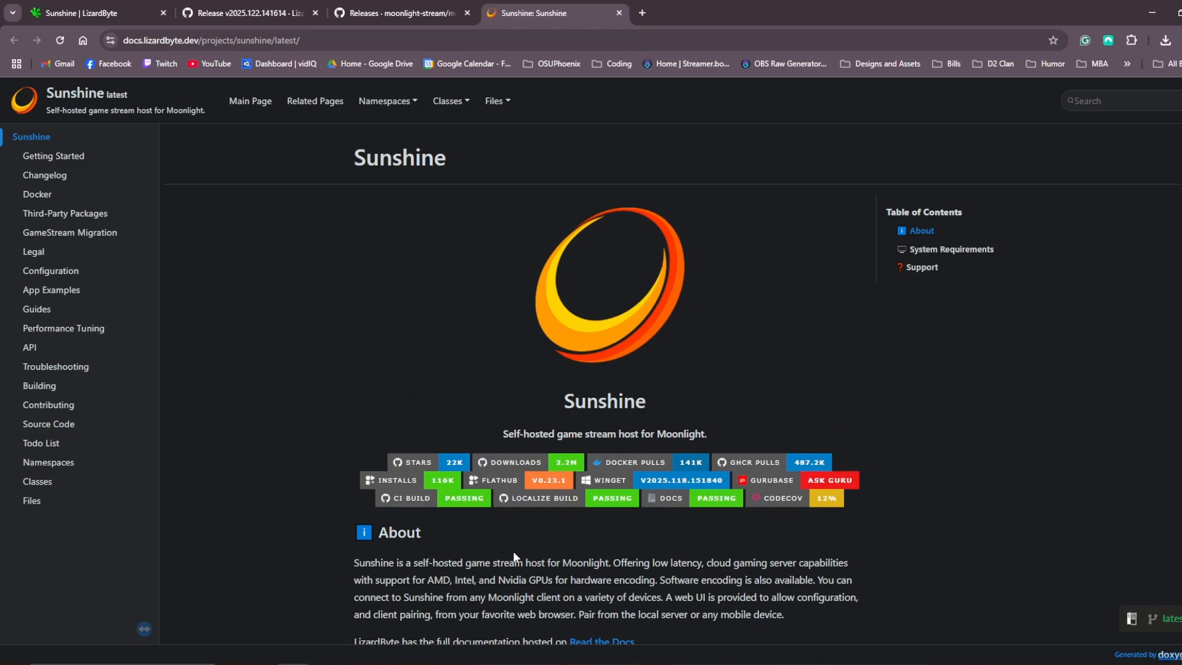
Look up the web UI address in the Configuration section of Sunshine's Getting Started documentation
{"action": "left_click", "coordinate": [60, 158]}
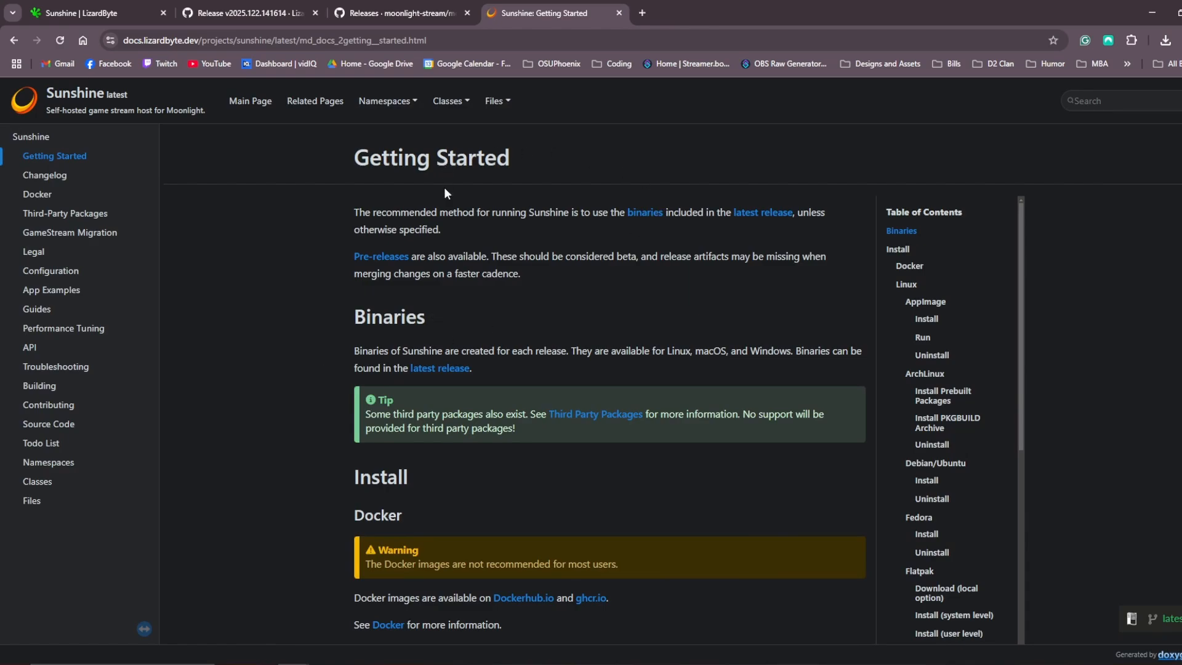
{"action": "scroll", "coordinate": [448, 290], "scroll_direction": "down", "scroll_amount": 2}
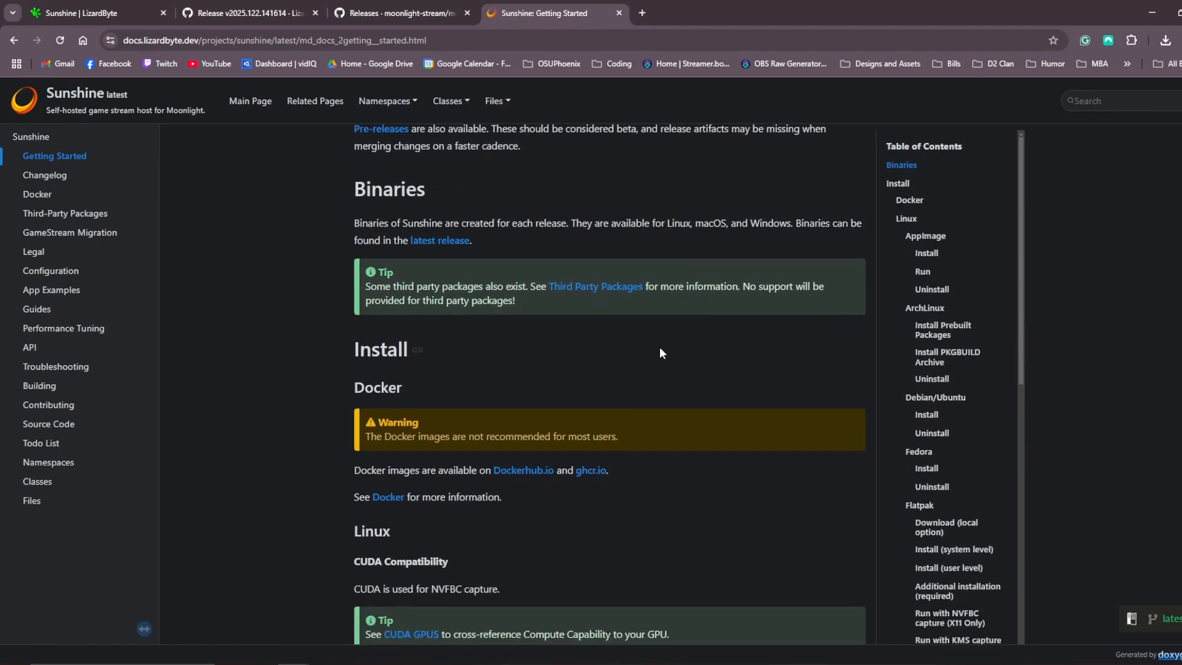
{"action": "scroll", "coordinate": [519, 295], "scroll_direction": "down", "scroll_amount": 15}
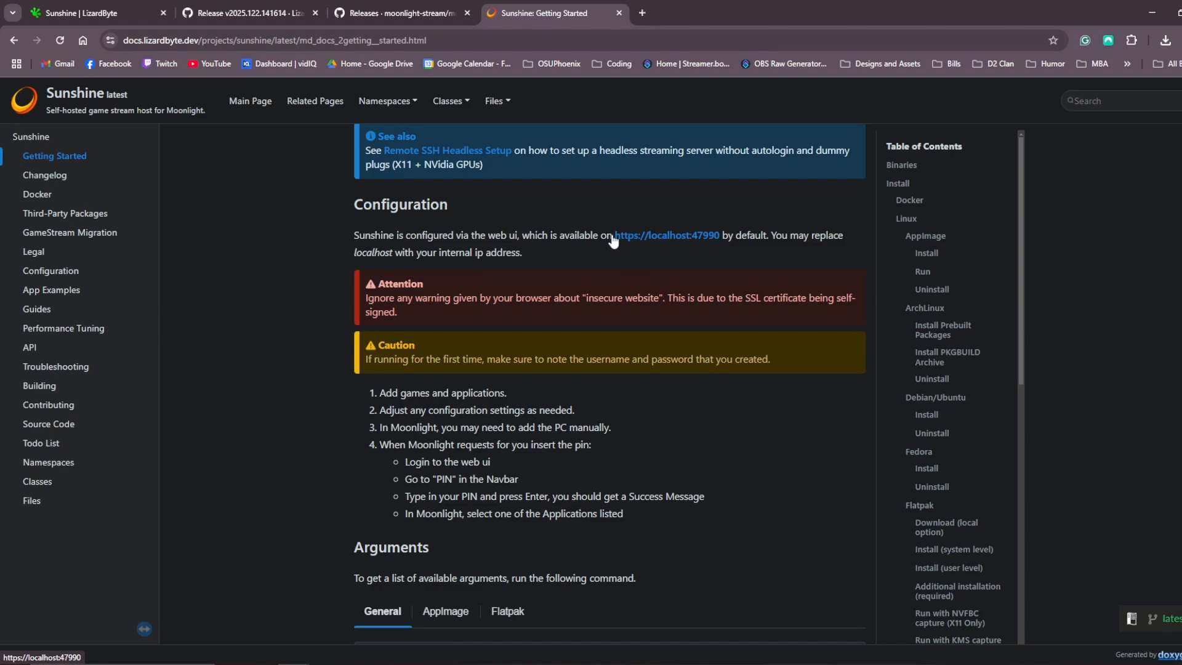
{"action": "left_click", "coordinate": [677, 243]}
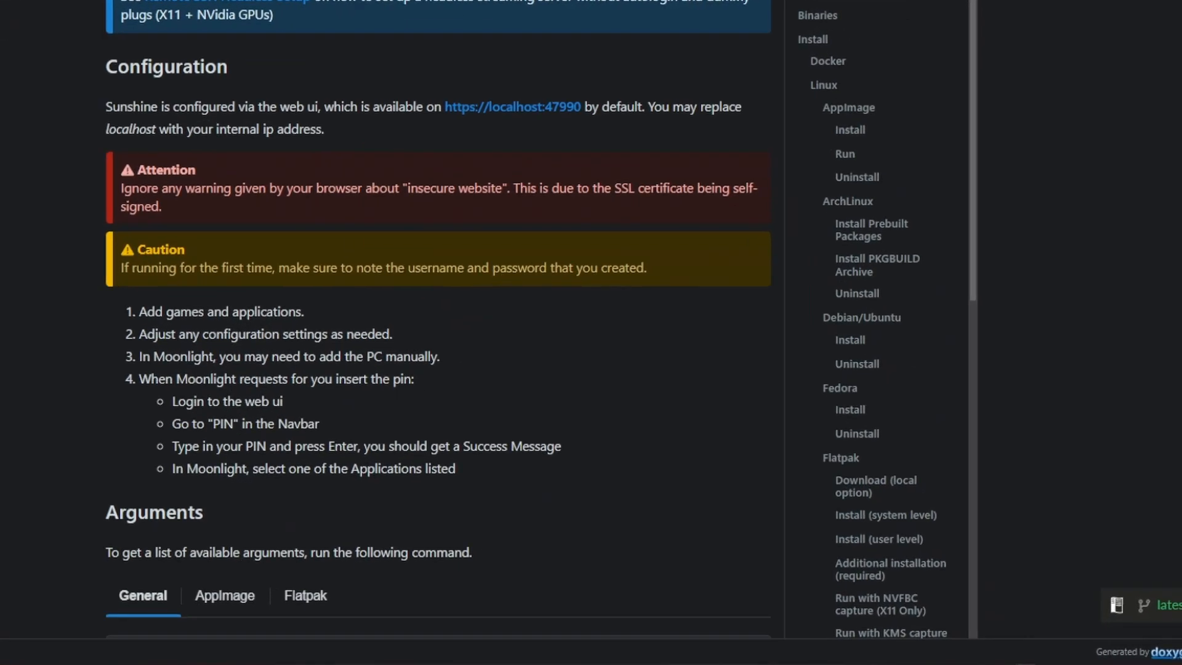
Open the web interface of the Sunshine instance running in the background
{"action": "left_click", "coordinate": [1060, 664]}
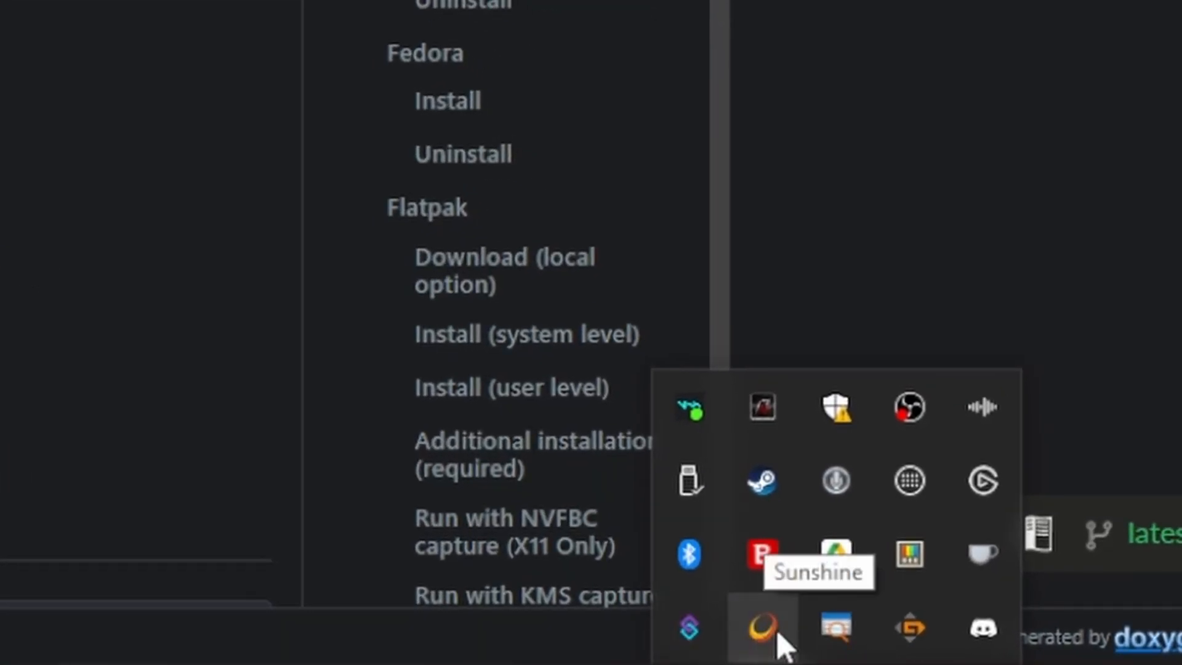
{"action": "right_click", "coordinate": [766, 629]}
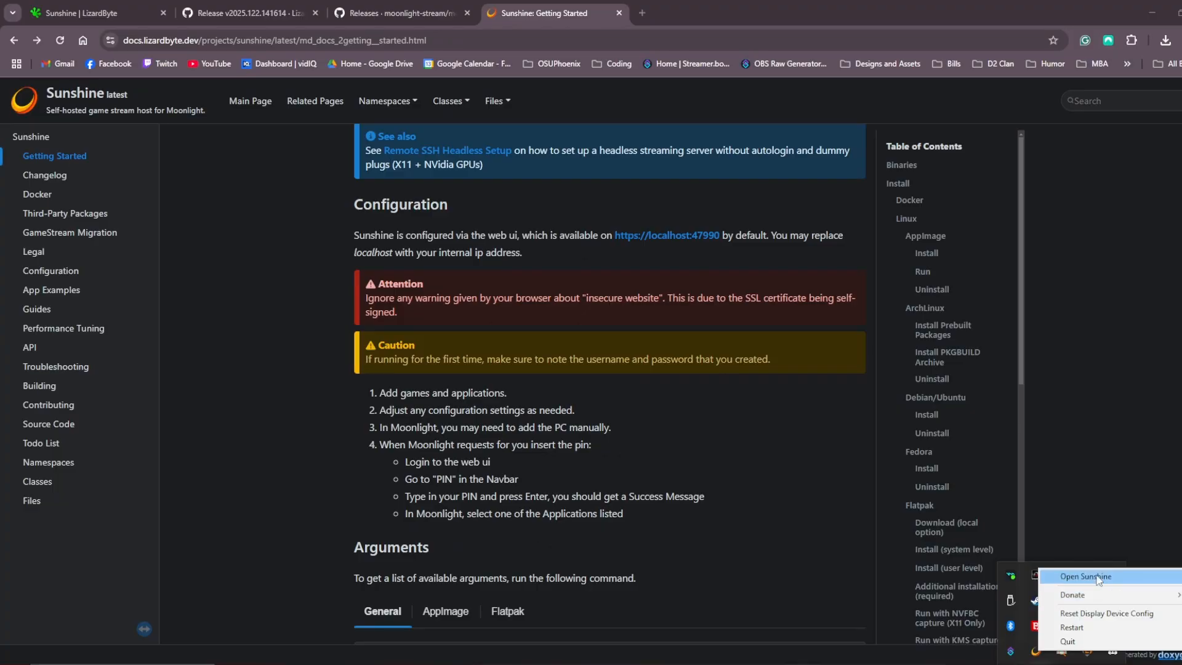
{"action": "left_click", "coordinate": [1097, 576]}
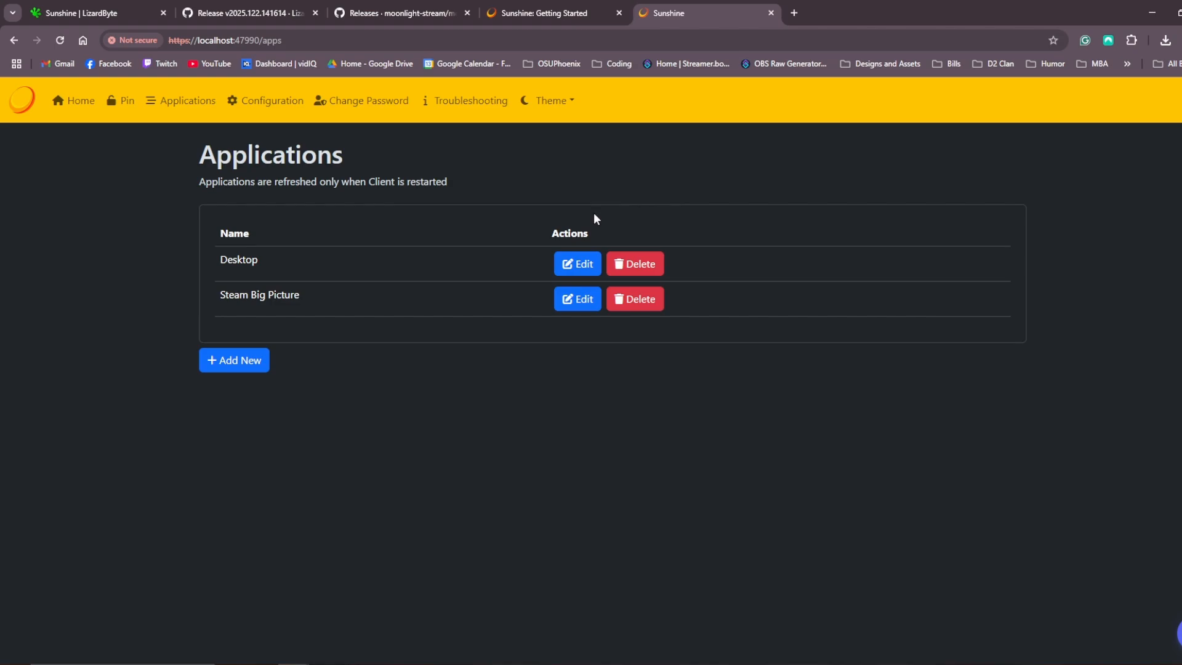
Open Sunshine's general configuration settings and start editing the Sunshine Name
{"action": "left_click", "coordinate": [257, 103]}
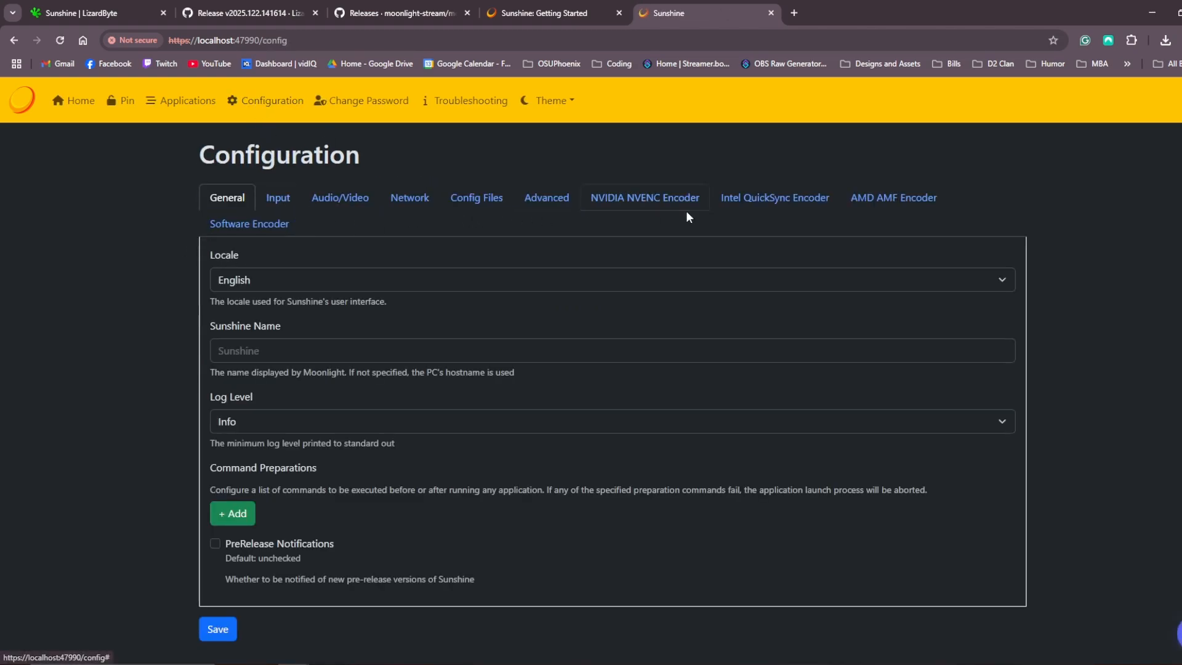
{"action": "left_click", "coordinate": [272, 348]}
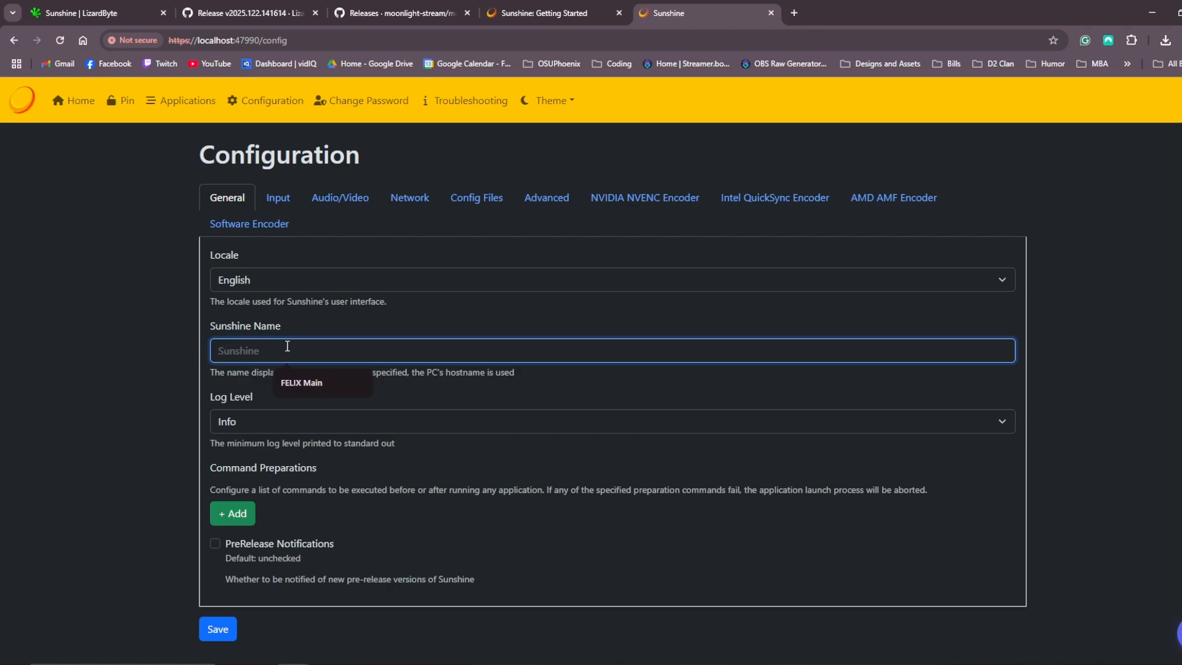
{"action": "left_click", "coordinate": [301, 383]}
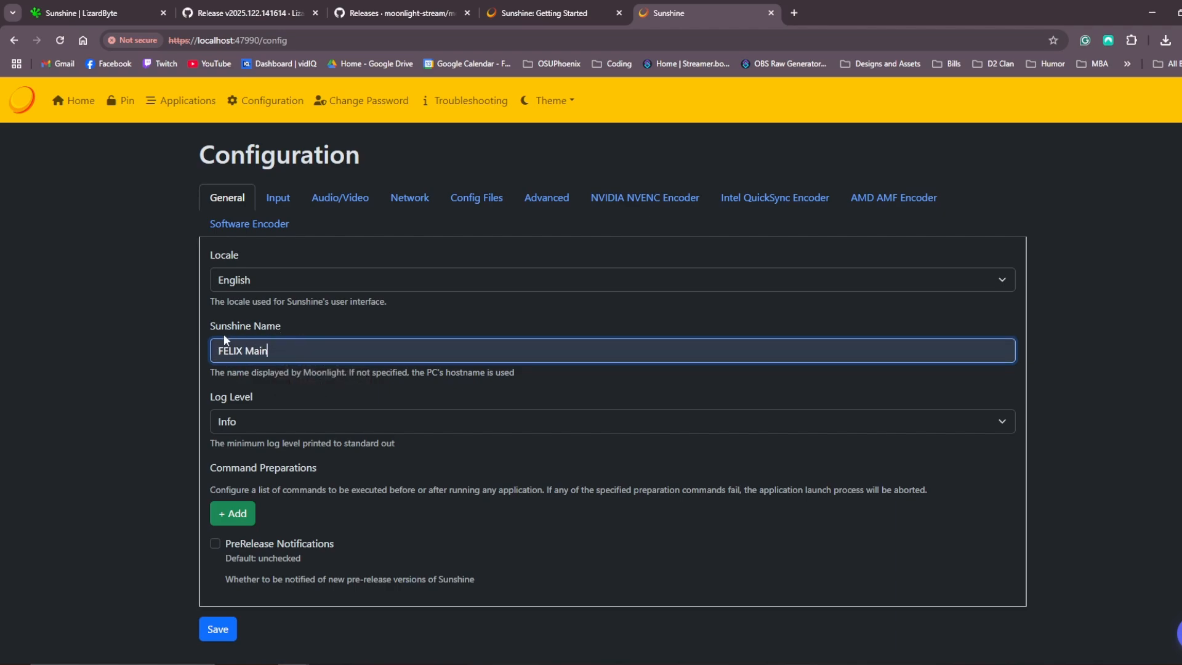
{"action": "key", "text": "BackSpace"}
{"action": "key", "text": "BackSpace"}
{"action": "key", "text": "BackSpace"}
{"action": "key", "text": "BackSpace"}
{"action": "key", "text": "BackSpace"}
{"action": "key", "text": "BackSpace"}
{"action": "key", "text": "BackSpace"}
{"action": "key", "text": "BackSpace"}
{"action": "key", "text": "BackSpace"}
{"action": "key", "text": "BackSpace"}
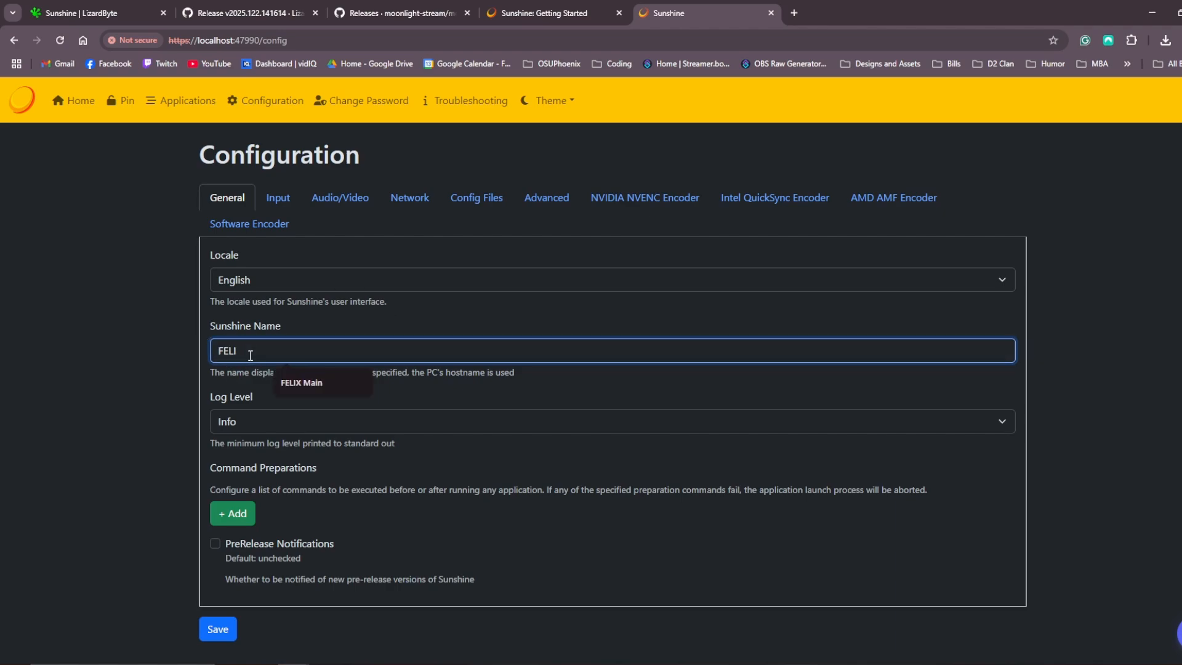
Enter Streaming PC as the Sunshine Name in the general configuration
{"action": "type", "text": "Streaming PC"}
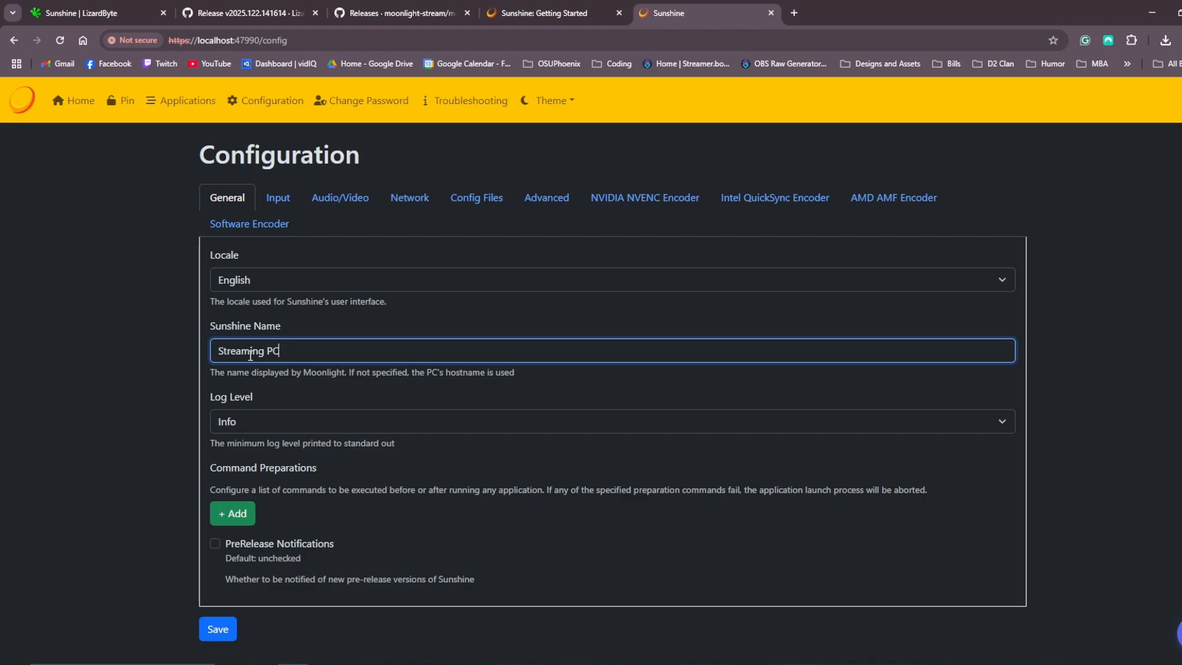
{"action": "key", "text": "Tab"}
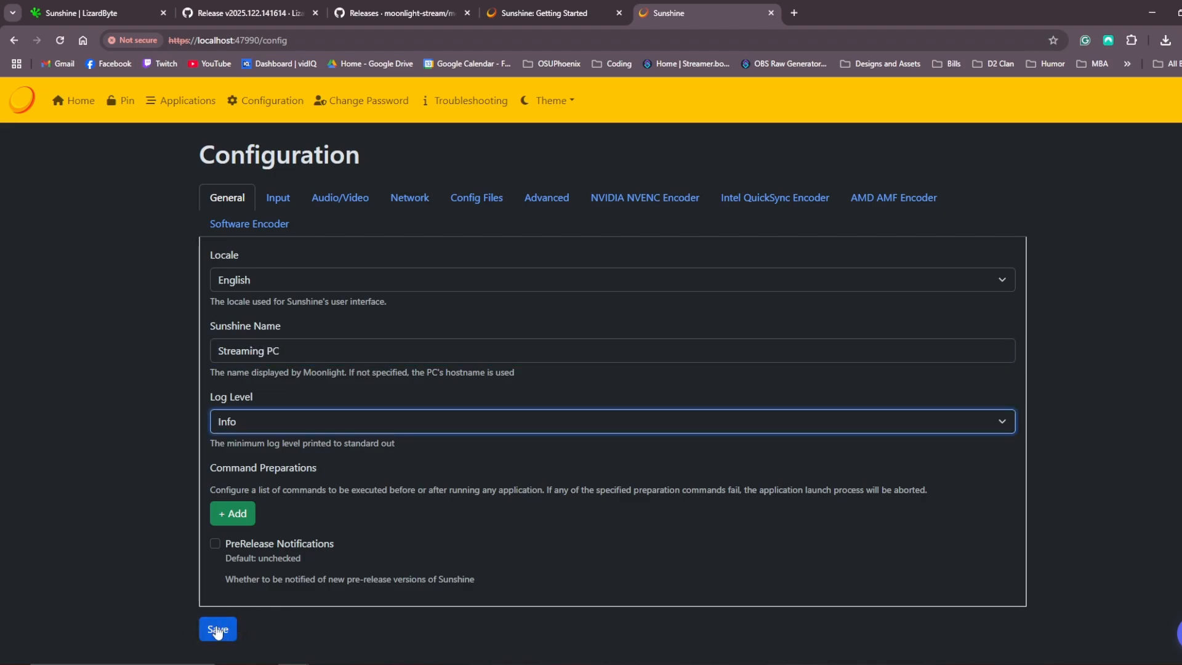
In the input configuration, choose DS4 (PS4) as the Emulated Gamepad Type
{"action": "left_click", "coordinate": [282, 202]}
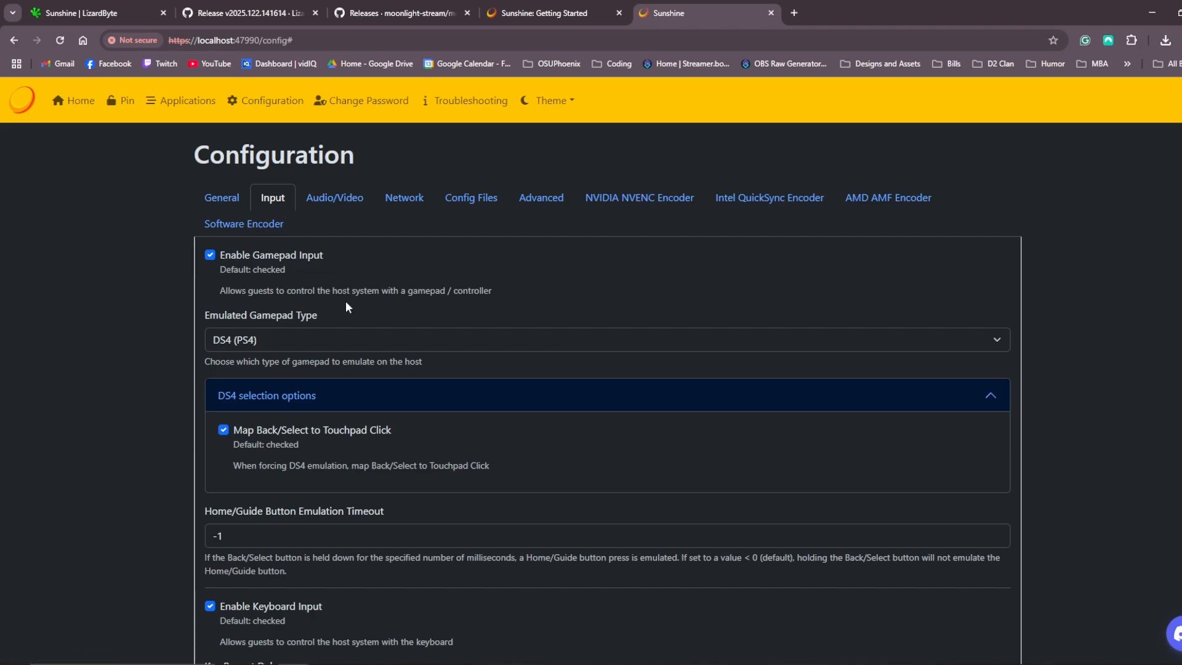
{"action": "left_click", "coordinate": [243, 345]}
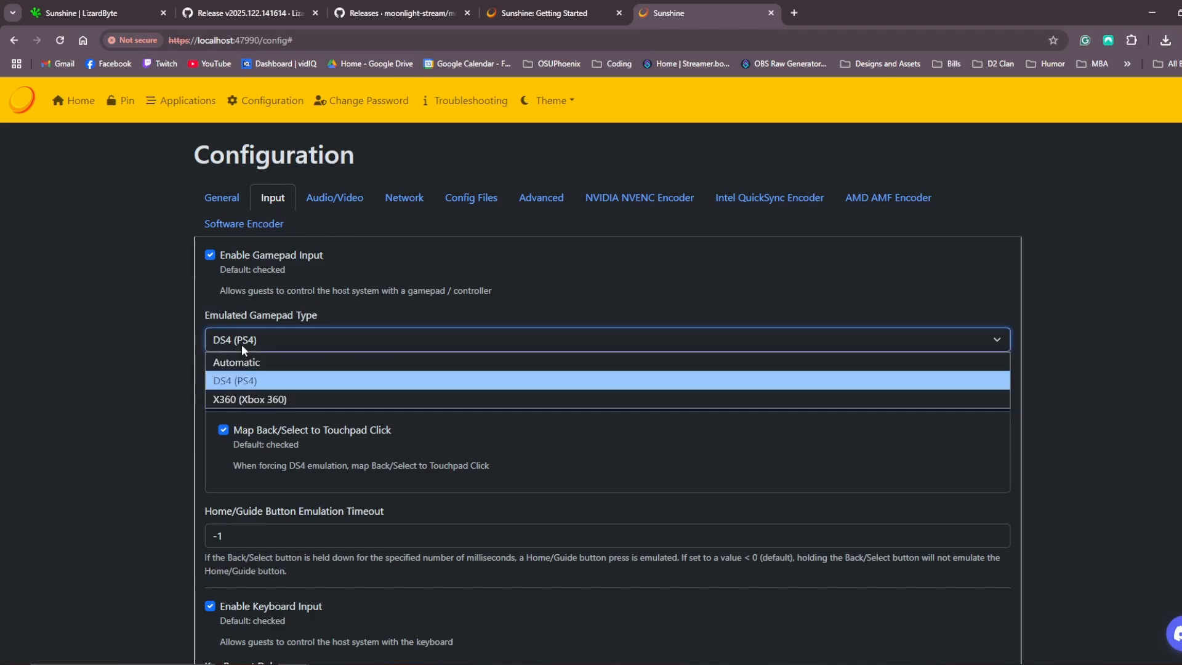
{"action": "left_click", "coordinate": [255, 381]}
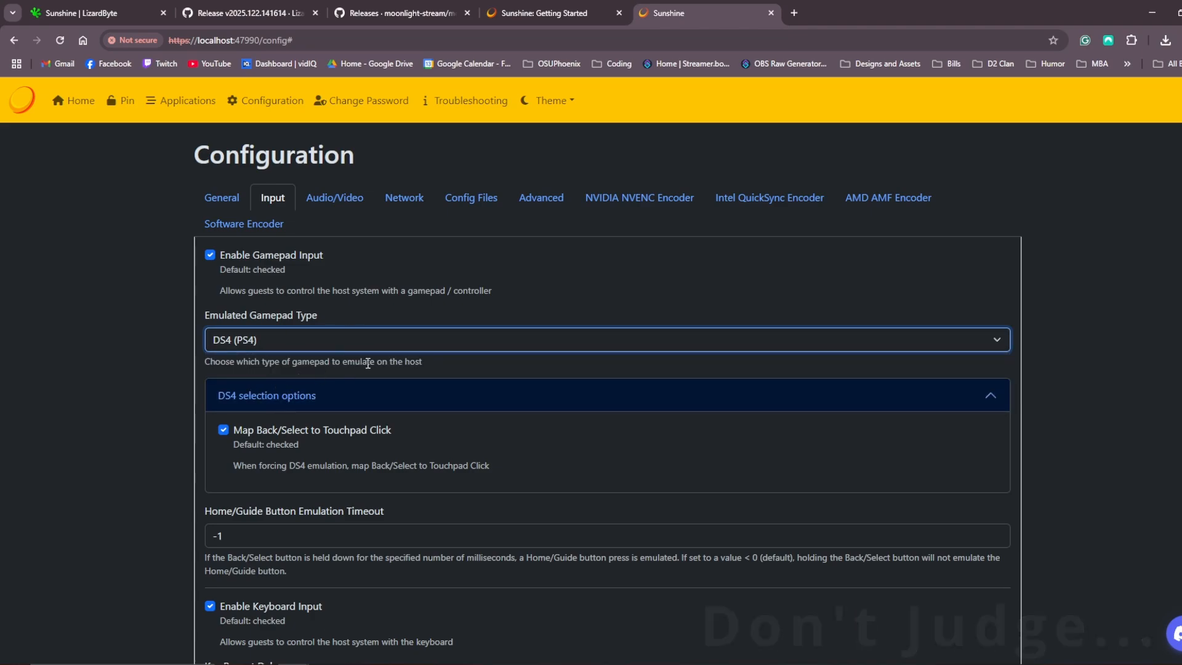
Review the remaining keyboard and mouse input options and the network settings in the configuration
{"action": "scroll", "coordinate": [365, 232], "scroll_direction": "down", "scroll_amount": 6}
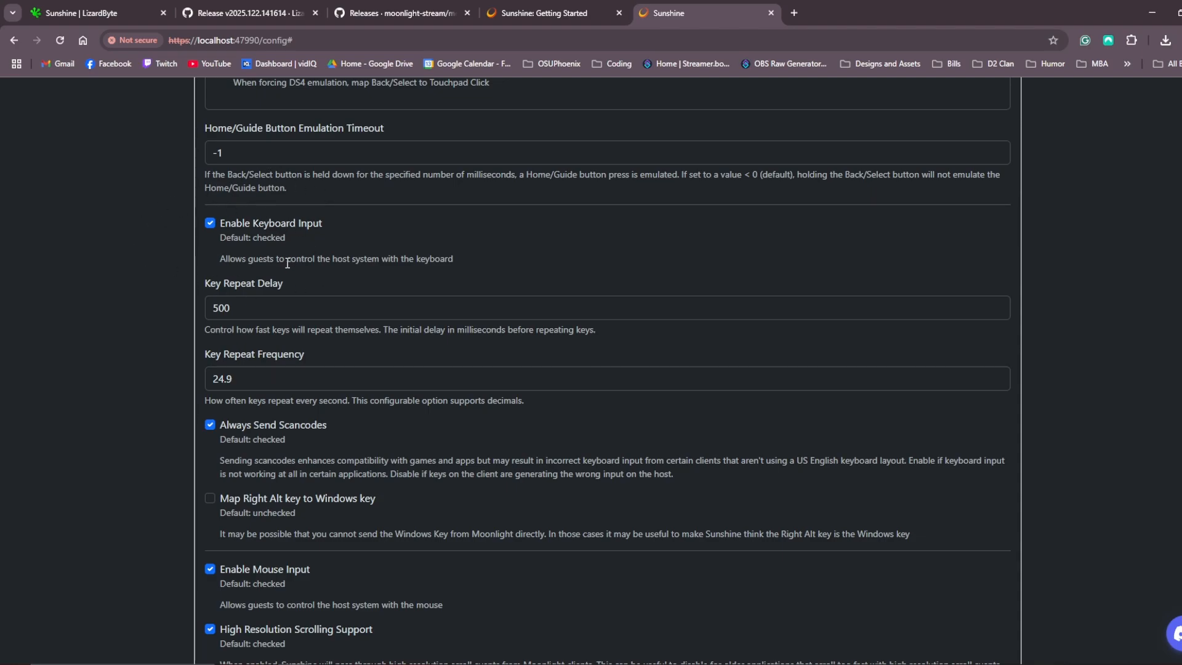
{"action": "scroll", "coordinate": [229, 407], "scroll_direction": "down", "scroll_amount": 3}
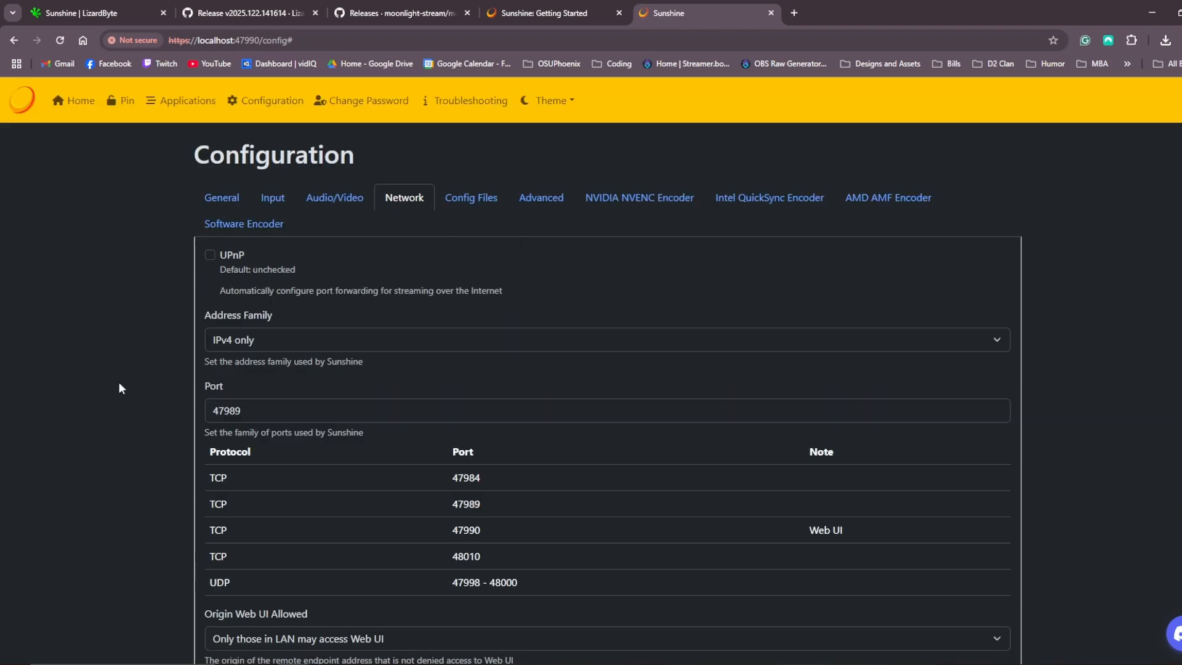
{"action": "scroll", "coordinate": [135, 385], "scroll_direction": "down", "scroll_amount": 2}
{"action": "scroll", "coordinate": [129, 388], "scroll_direction": "down", "scroll_amount": 3}
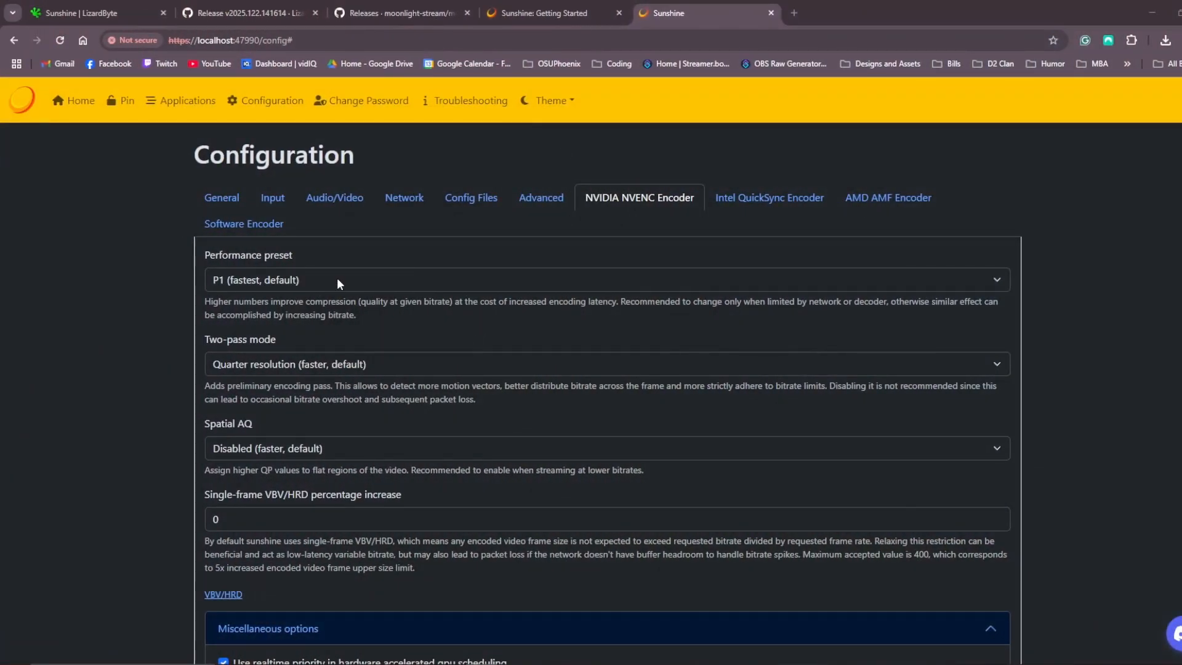
Choose P1 (fastest, default) as the NVIDIA NVENC performance preset and review the remaining encoder options
{"action": "left_click", "coordinate": [337, 279]}
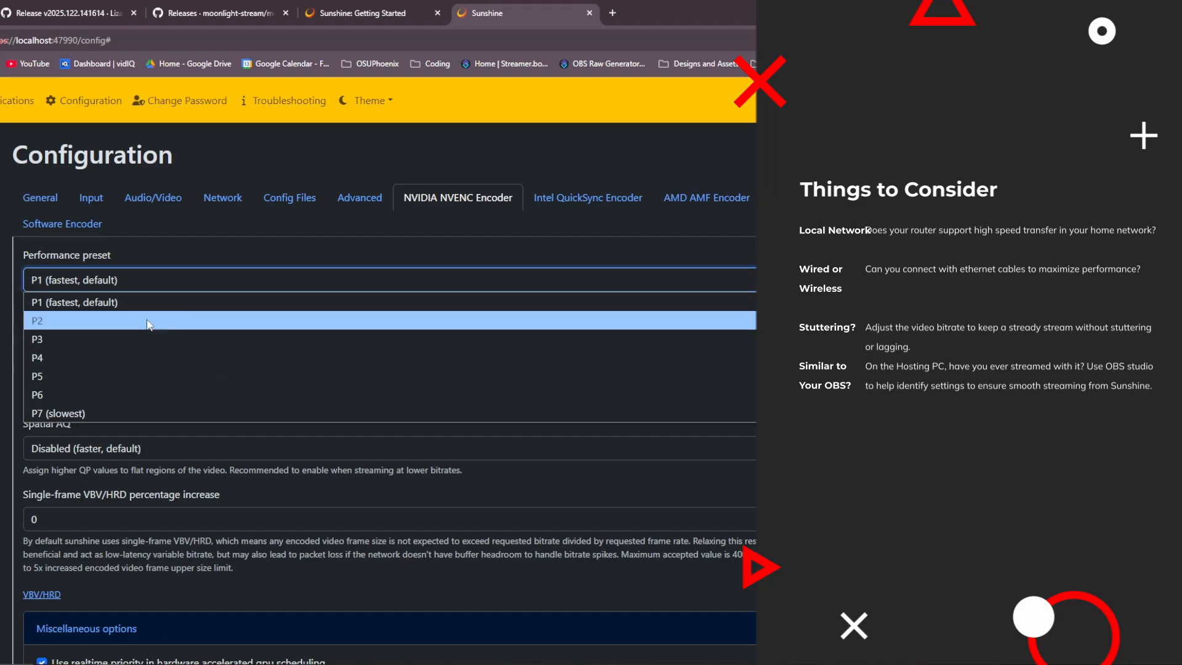
{"action": "left_click", "coordinate": [107, 301]}
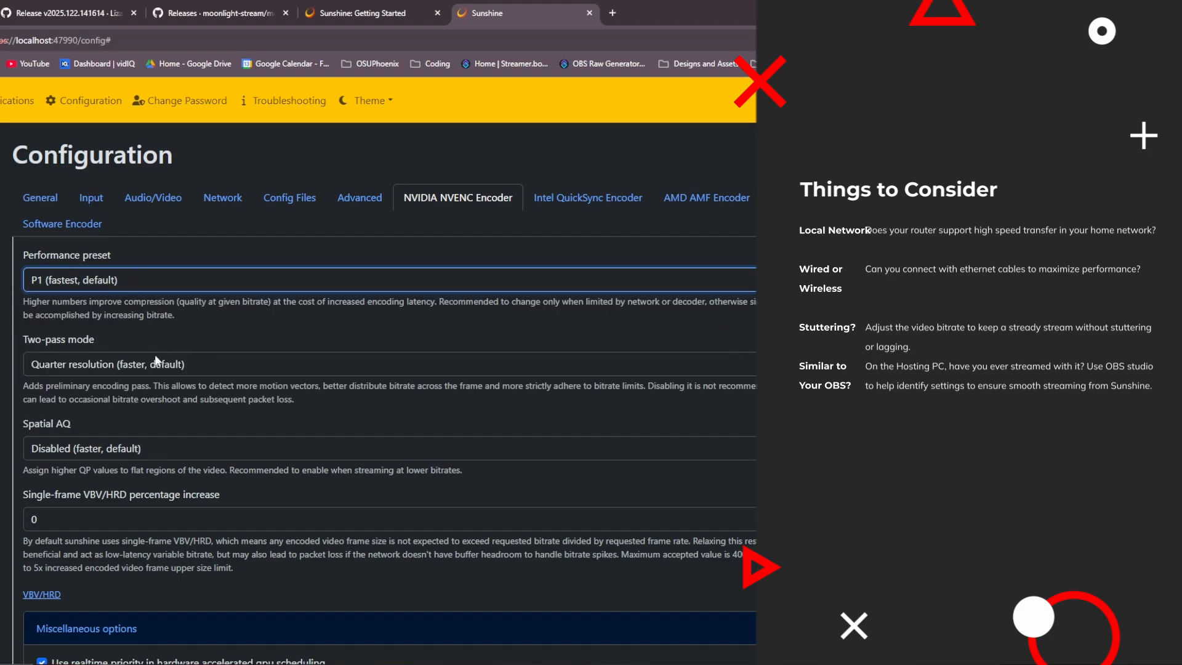
{"action": "scroll", "coordinate": [121, 287], "scroll_direction": "down", "scroll_amount": 2}
{"action": "scroll", "coordinate": [184, 364], "scroll_direction": "down", "scroll_amount": 3}
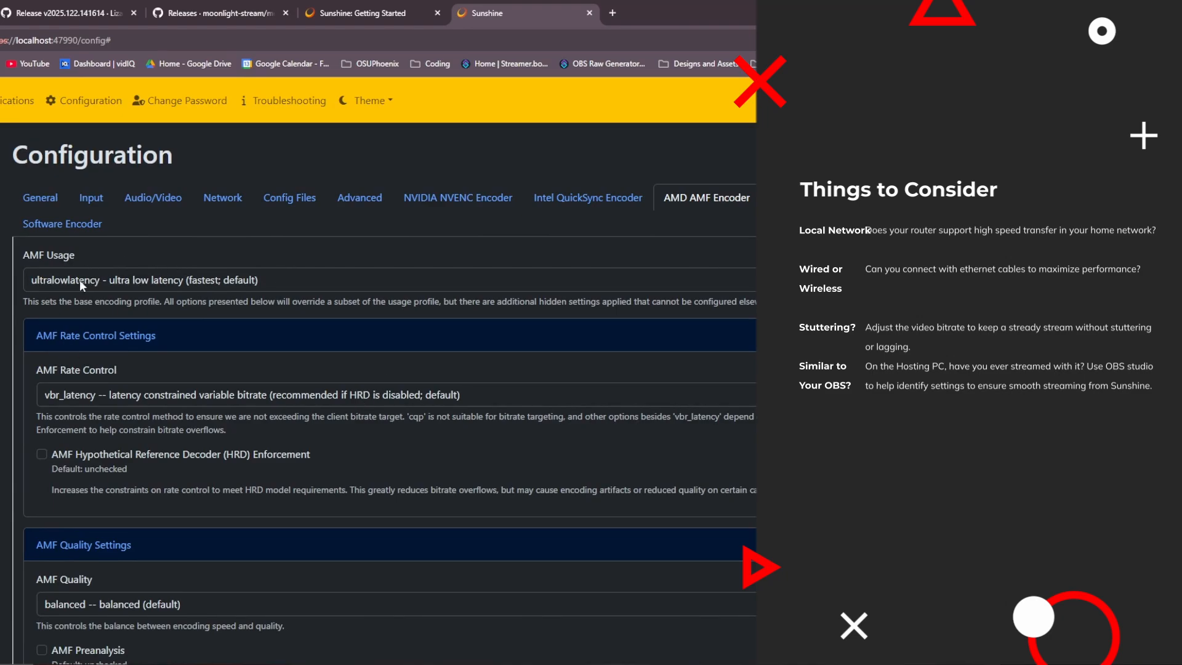
Review the AMF Usage choices for the AMD AMF encoder, leaving ultralowlatency (fastest; default) selected
{"action": "left_click", "coordinate": [200, 284]}
{"action": "left_click", "coordinate": [201, 285]}
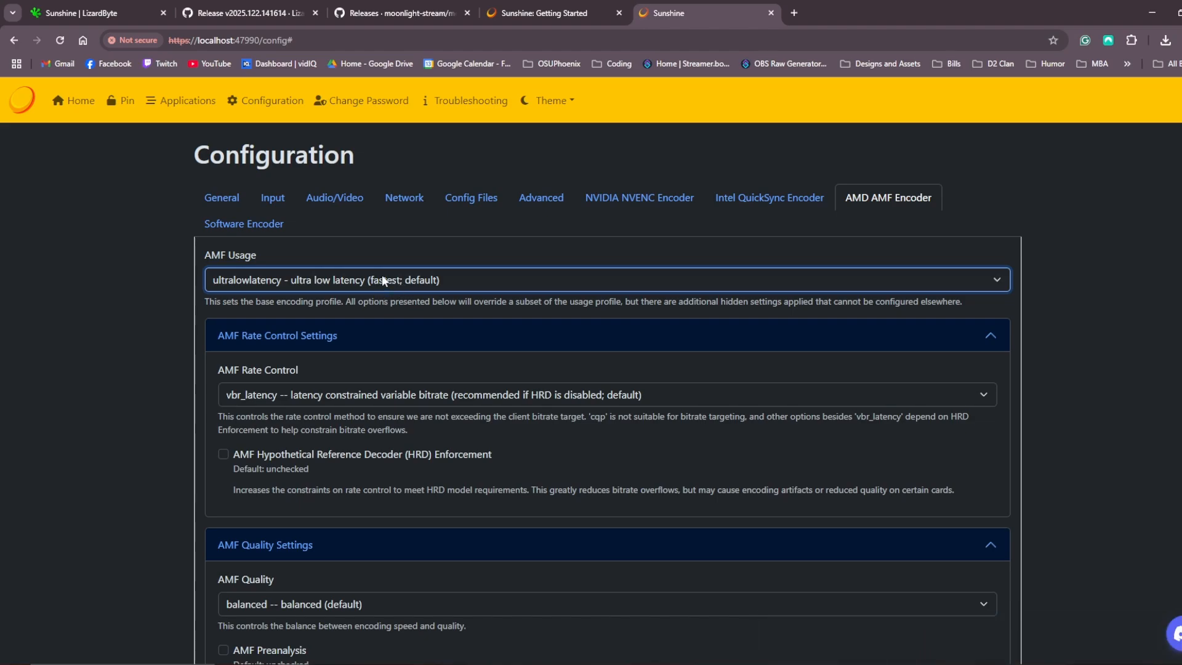
{"action": "left_click", "coordinate": [517, 298]}
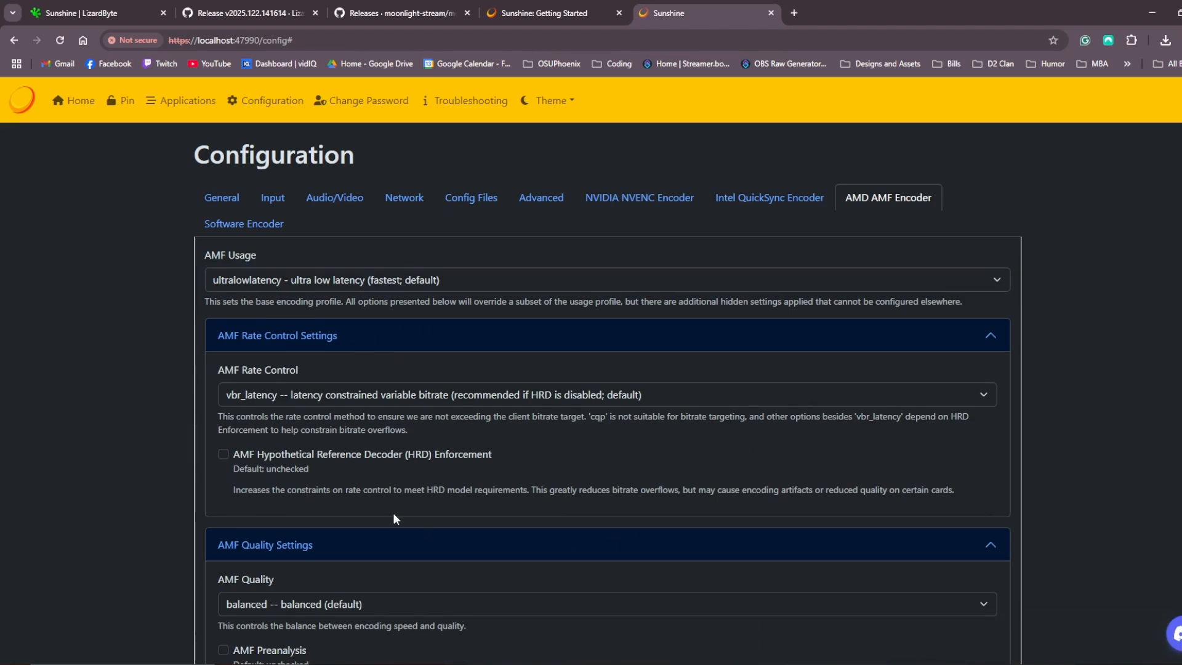
View the password change page and the PIN Pairing page of the Sunshine web interface
{"action": "left_click", "coordinate": [354, 102]}
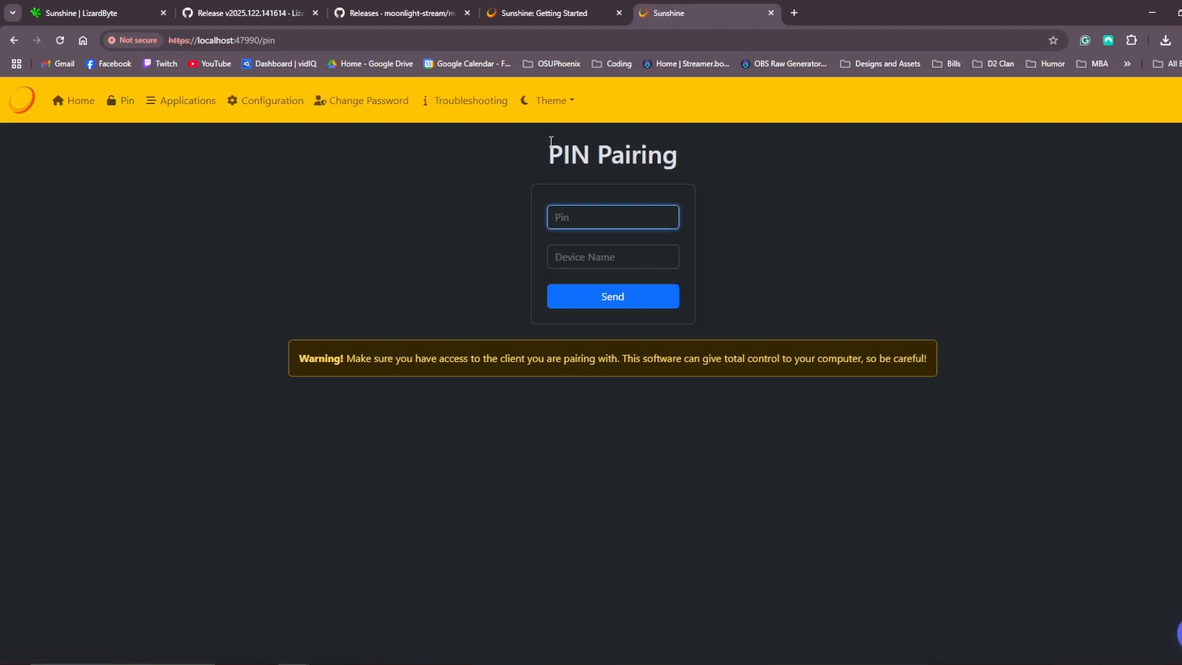
{"action": "left_click_drag", "start_coordinate": [547, 148], "coordinate": [738, 162]}
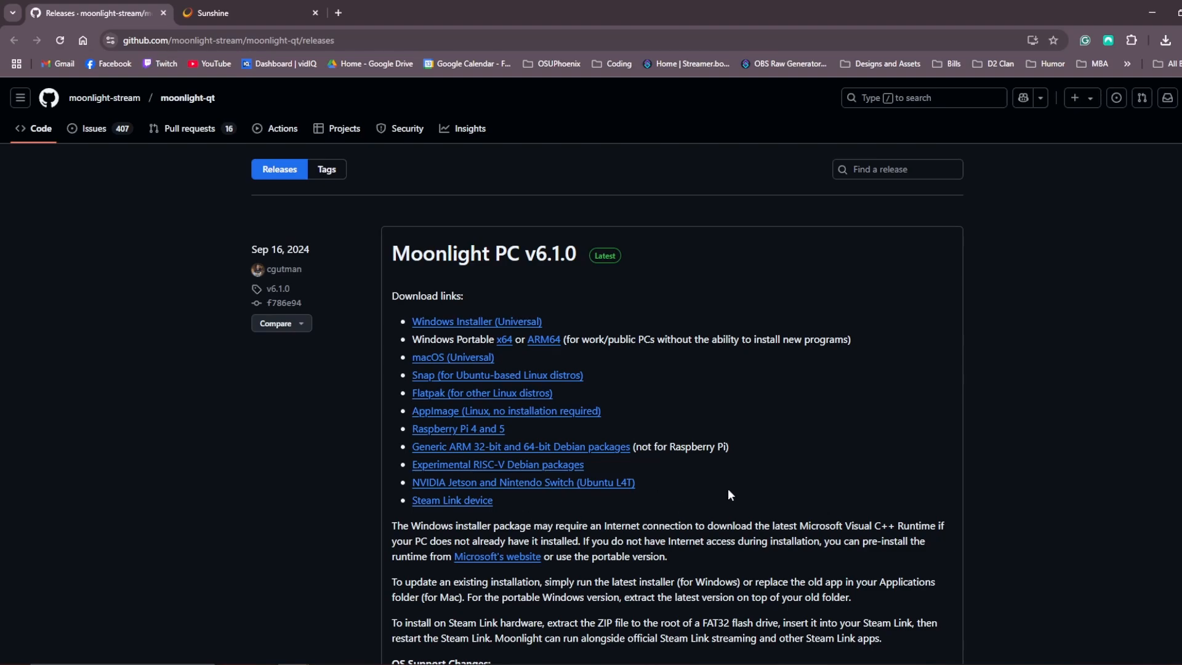
Download the universal Windows installer of Moonlight PC v6.1.0 from the GitHub releases page and launch it
{"action": "scroll", "coordinate": [570, 507], "scroll_direction": "down", "scroll_amount": 10}
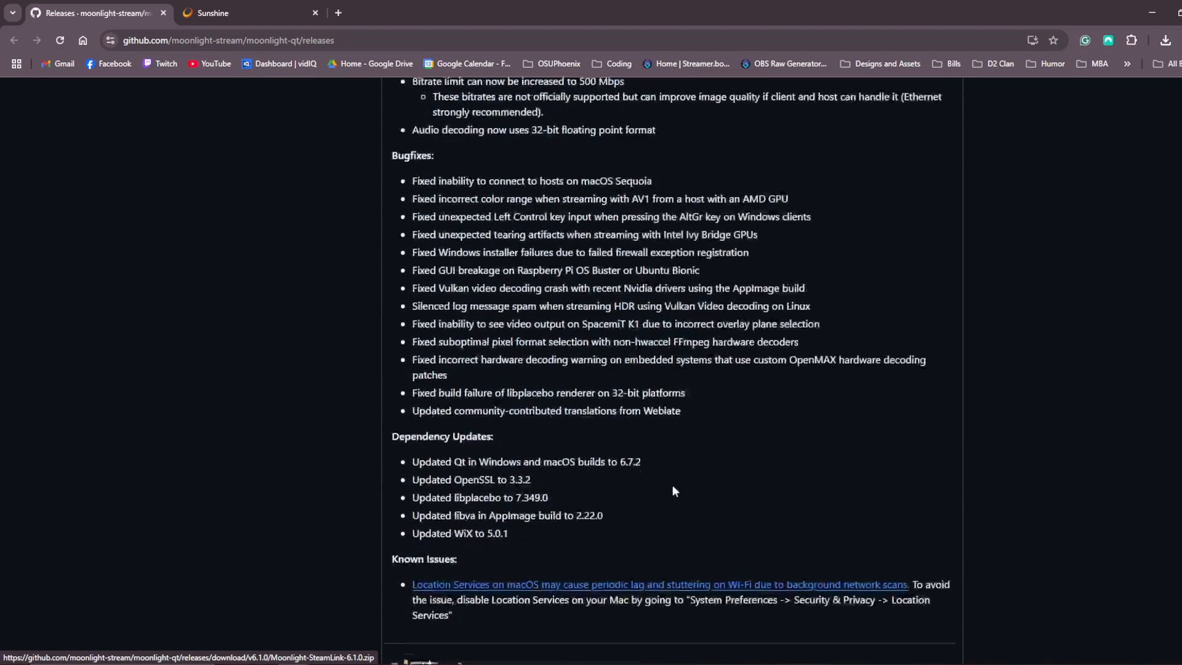
{"action": "scroll", "coordinate": [672, 485], "scroll_direction": "up", "scroll_amount": 10}
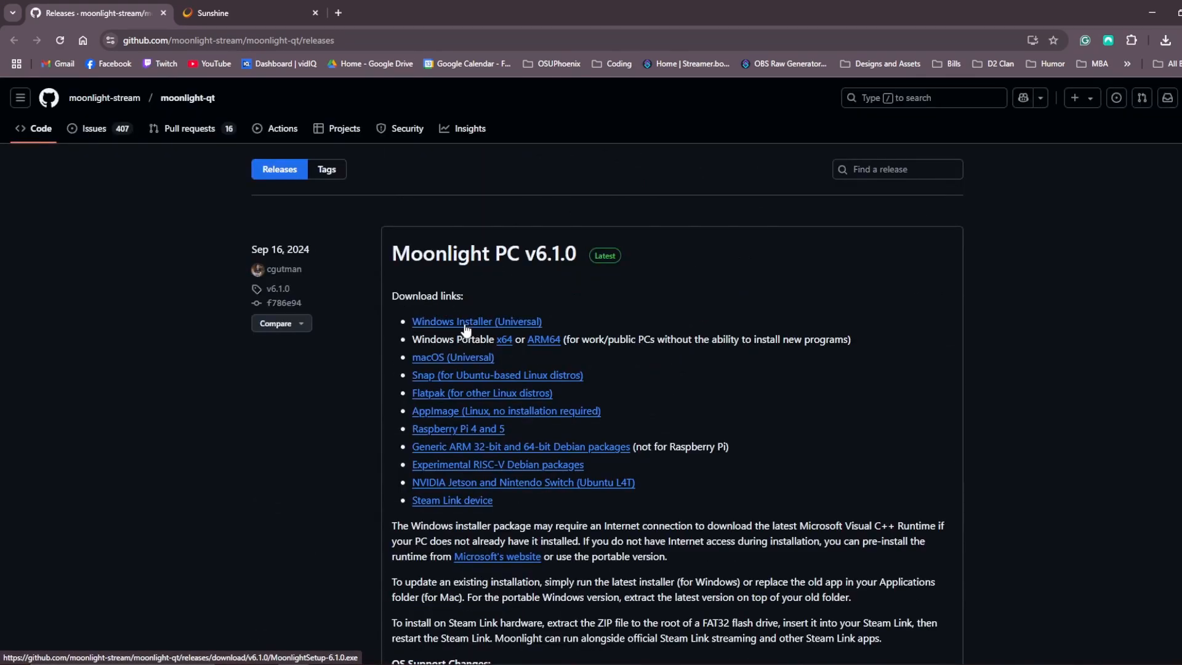
{"action": "left_click", "coordinate": [466, 326]}
{"action": "left_click", "coordinate": [1165, 40]}
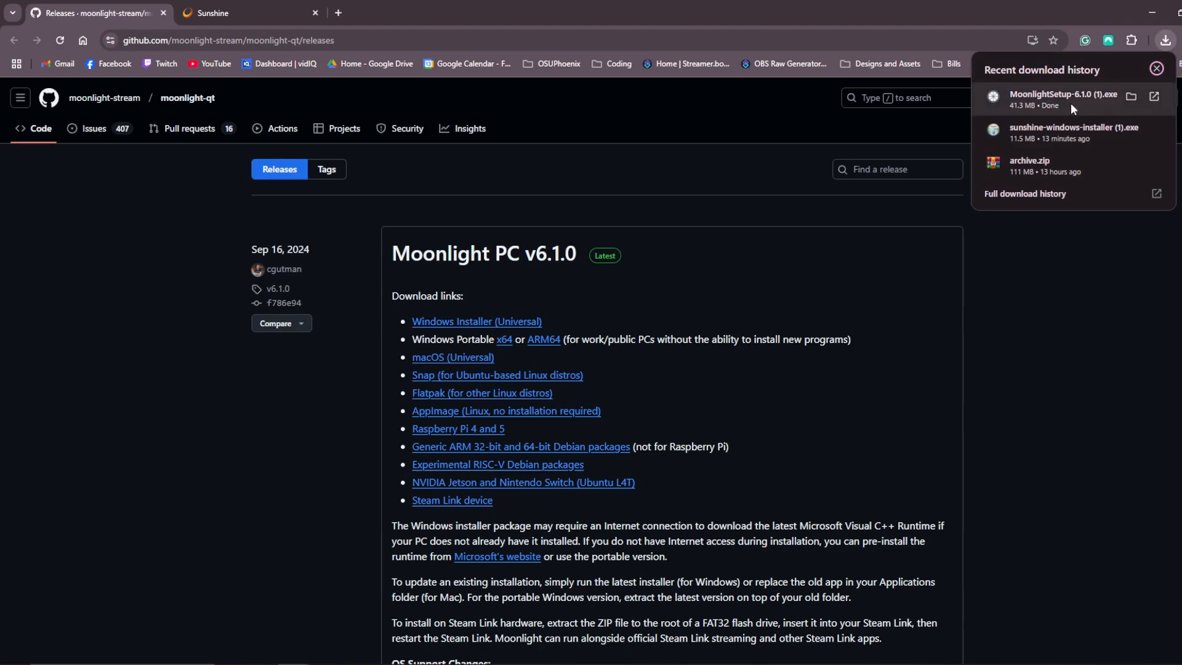
{"action": "left_click", "coordinate": [1039, 98]}
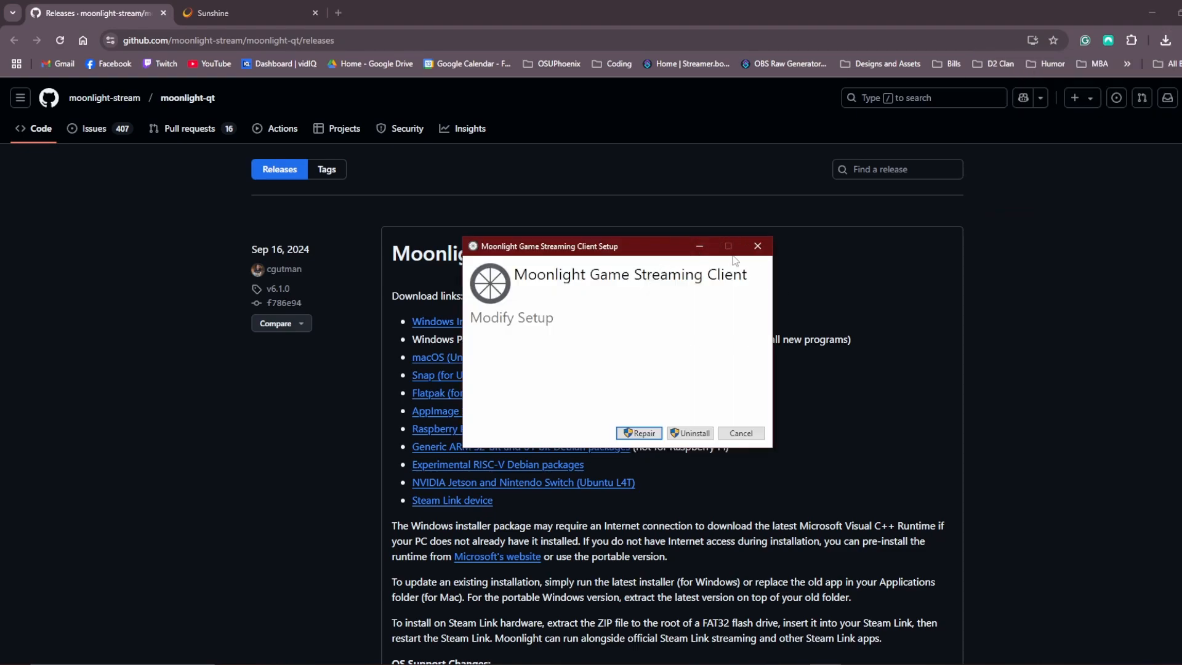